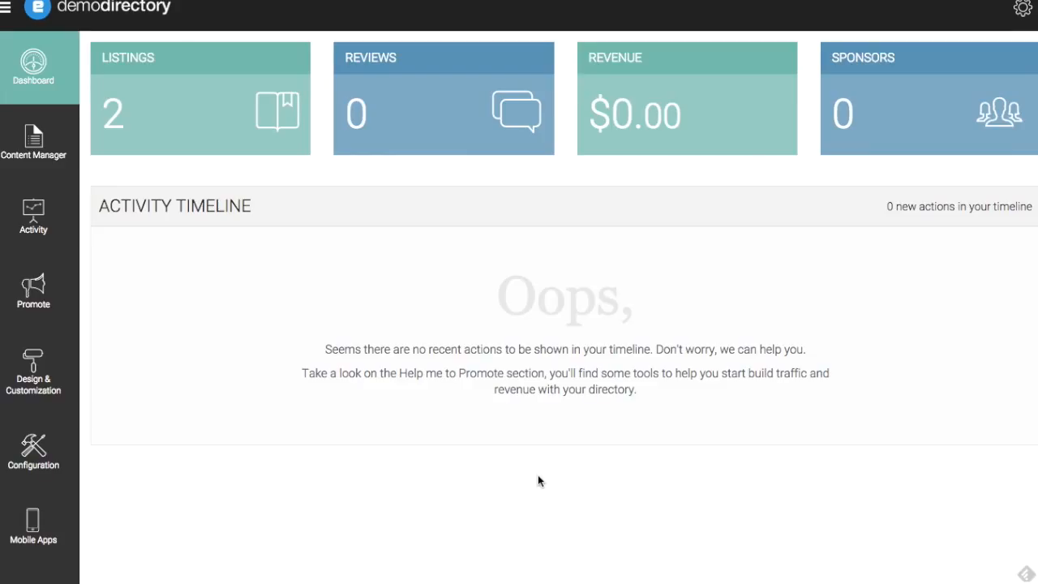
# Step: On the content manager's Import Listings page, download the CSV template and open edirectory_sample.csv in the spreadsheet program
pyautogui.click(35, 146)
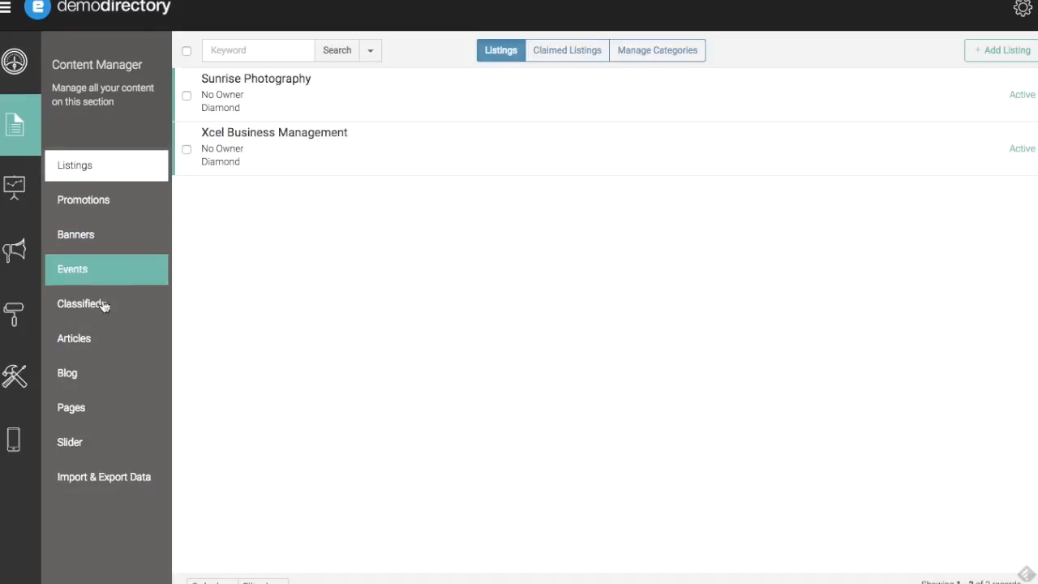
pyautogui.click(134, 482)
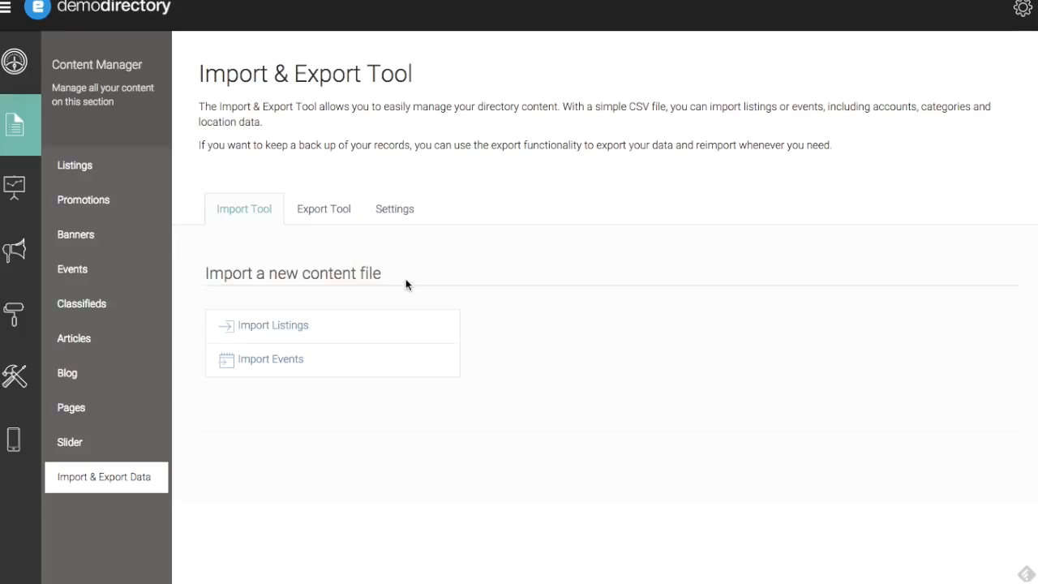
pyautogui.click(362, 327)
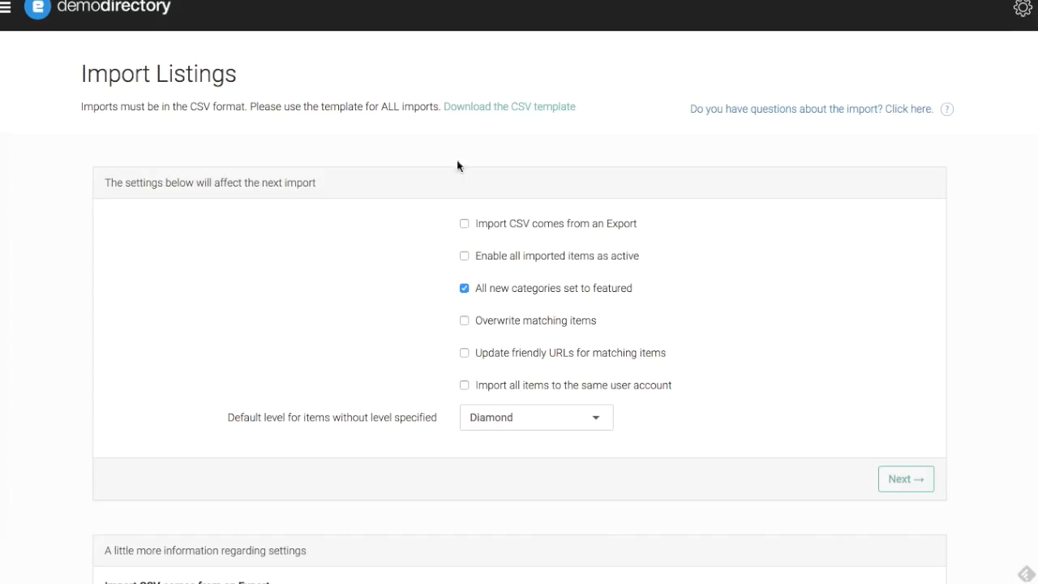
pyautogui.click(550, 111)
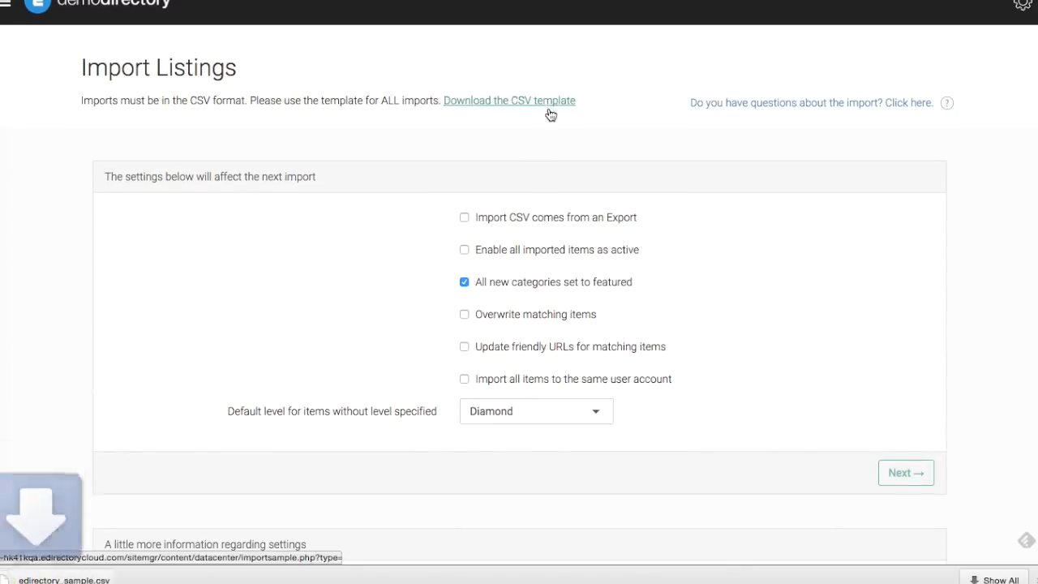
pyautogui.click(119, 581)
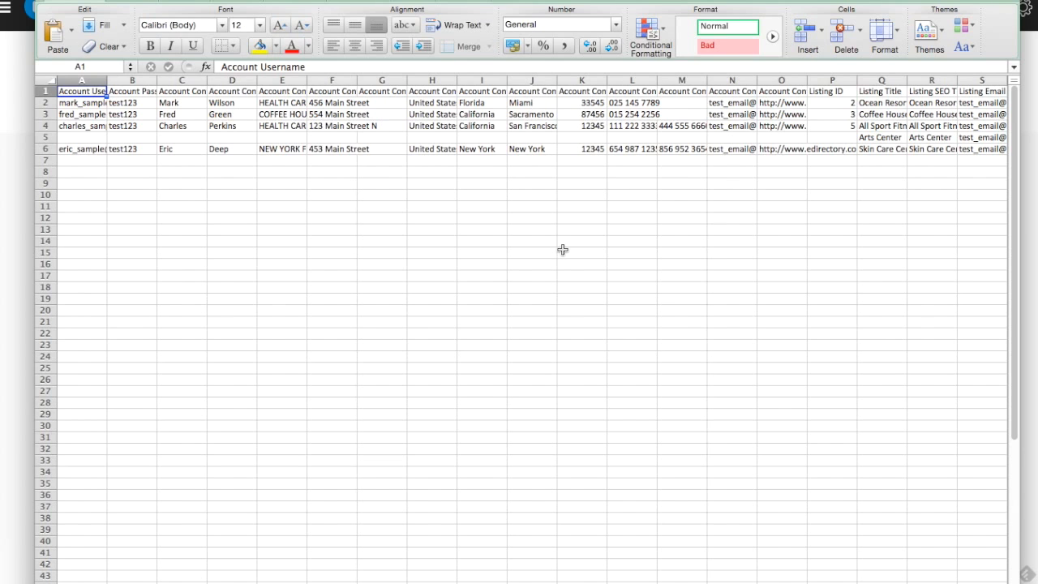
# Step: Auto-fit columns A through E of the template so the account username to contact company headers show in full
pyautogui.doubleClick(107, 79)
pyautogui.doubleClick(234, 79)
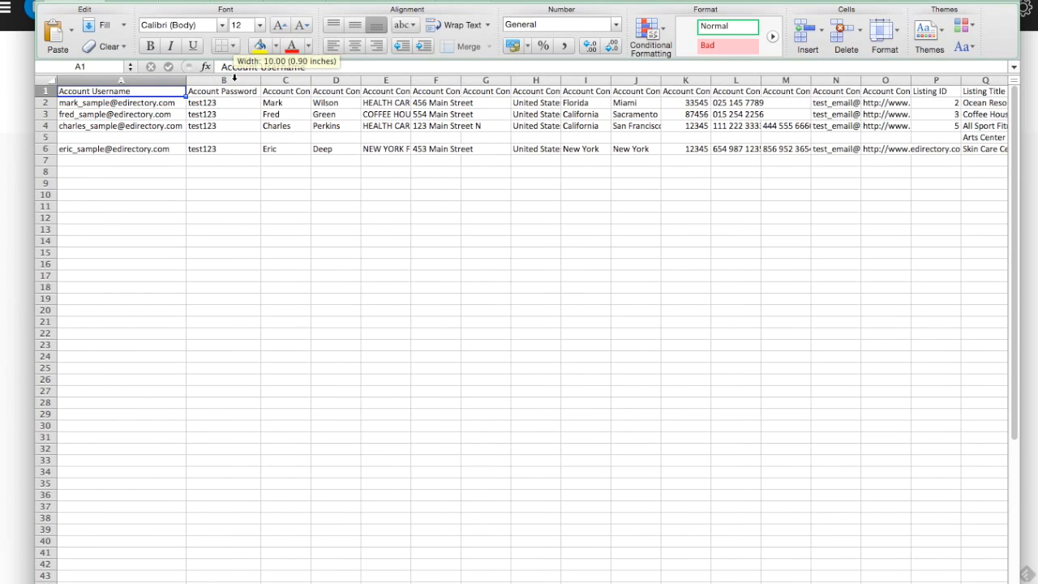
pyautogui.doubleClick(312, 79)
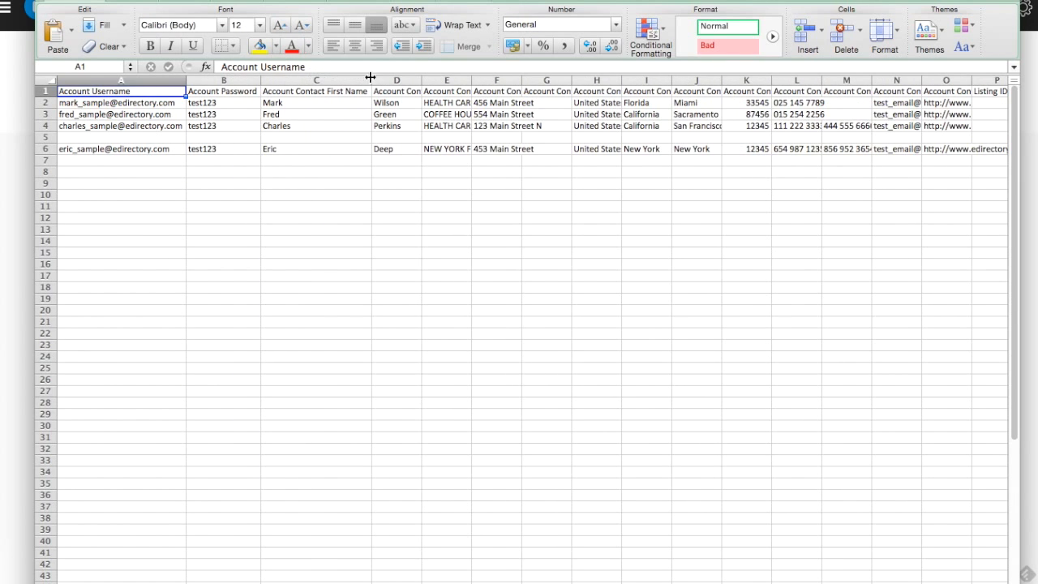
pyautogui.doubleClick(422, 78)
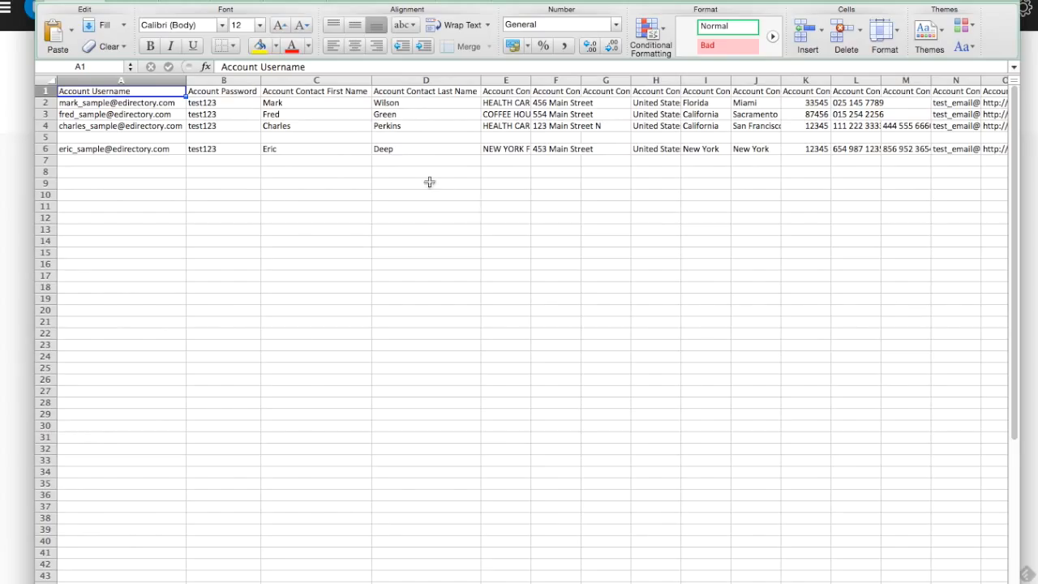
pyautogui.doubleClick(535, 85)
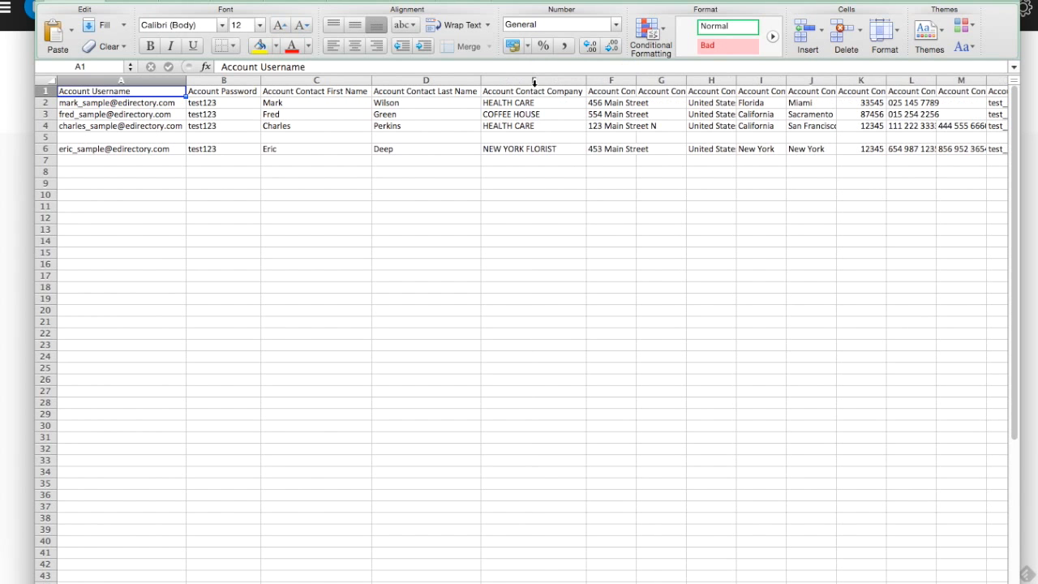
# Step: Auto-fit the Account Contact Phone, Account Contact Email and Account Contact URL columns
pyautogui.hscroll(3, 592, 146)
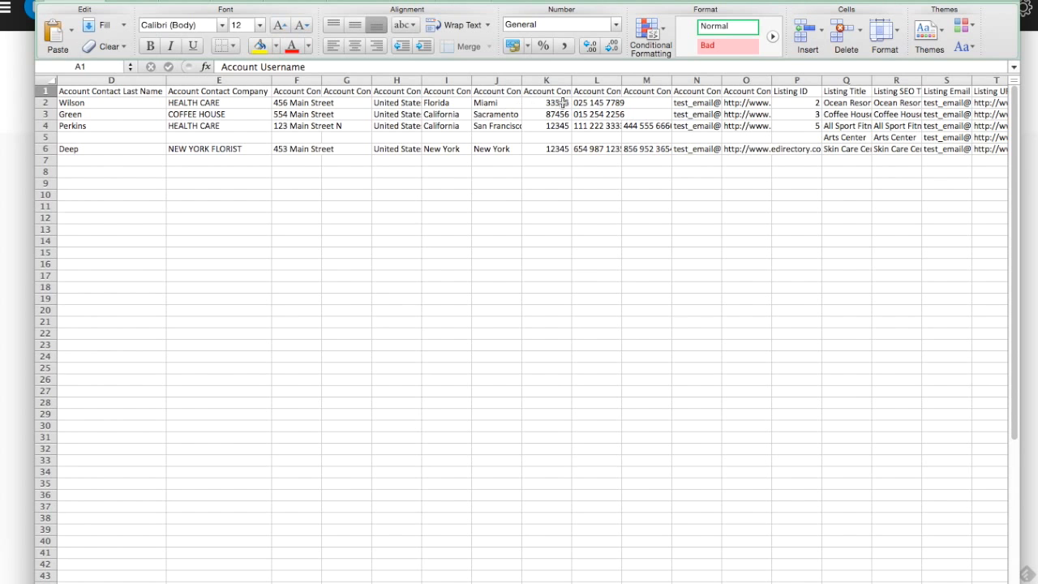
pyautogui.doubleClick(622, 81)
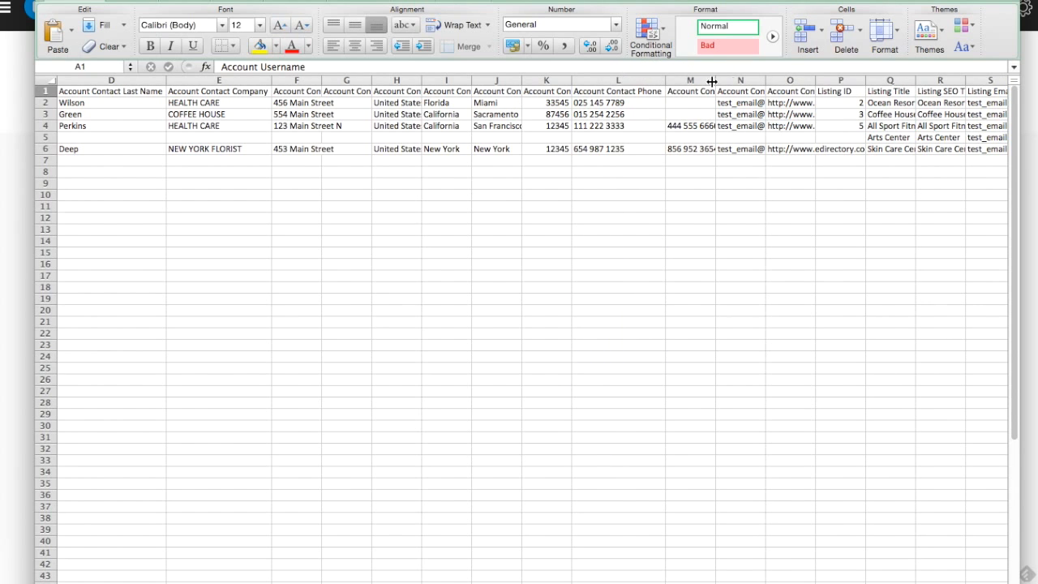
pyautogui.doubleClick(768, 84)
pyautogui.hscroll(4, 758, 132)
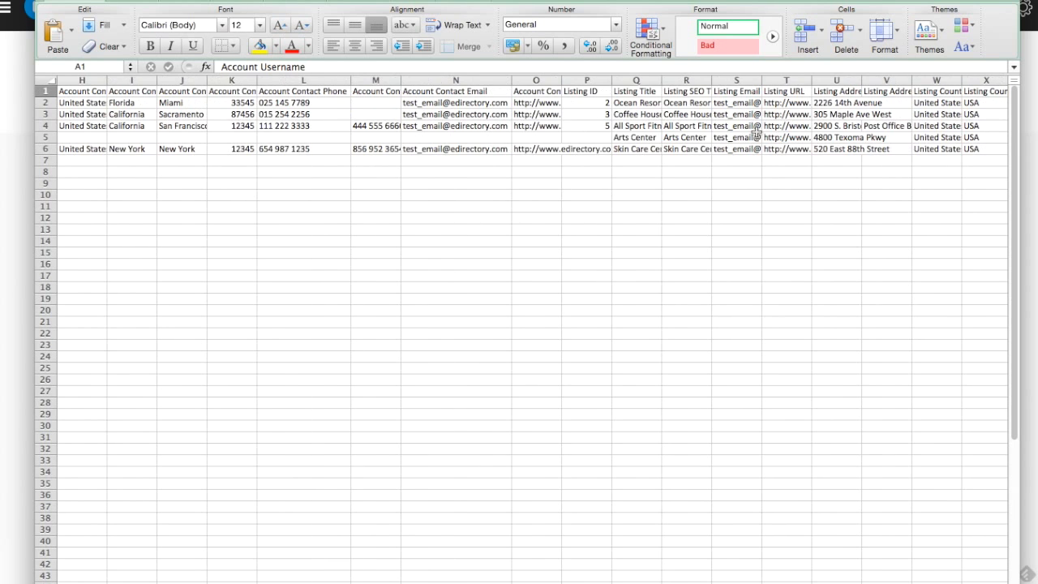
pyautogui.doubleClick(561, 80)
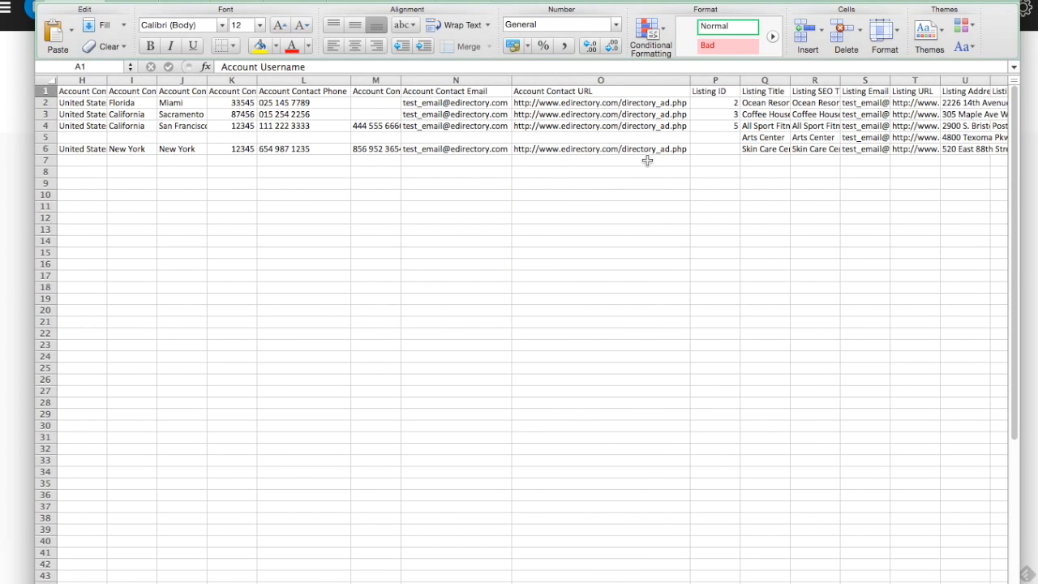
# Step: Review the template's listing columns, from Listing ID through status, level and categories
pyautogui.hscroll(1, 647, 159)
pyautogui.hscroll(2, 647, 160)
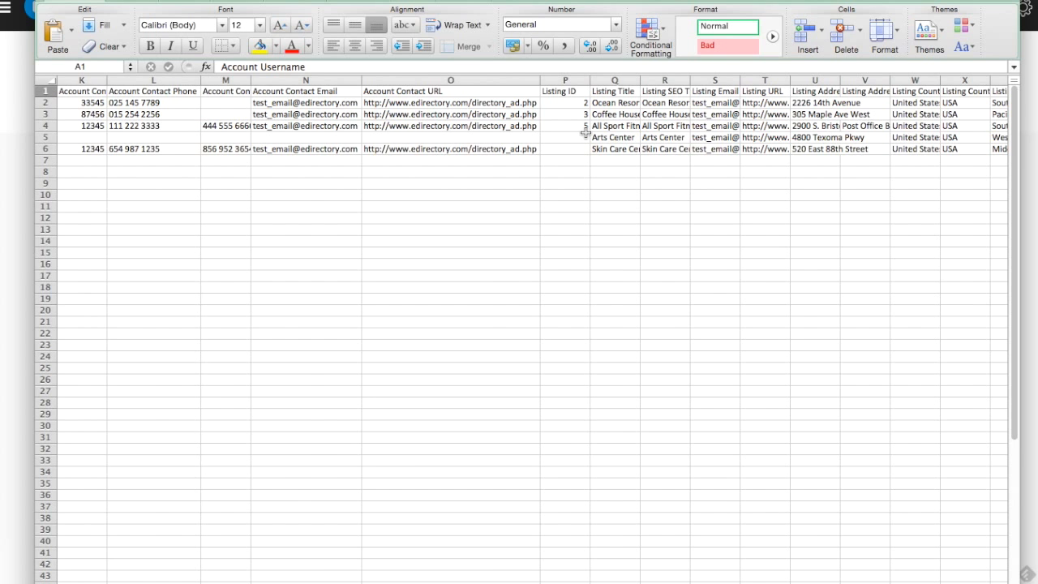
pyautogui.hscroll(14, 586, 132)
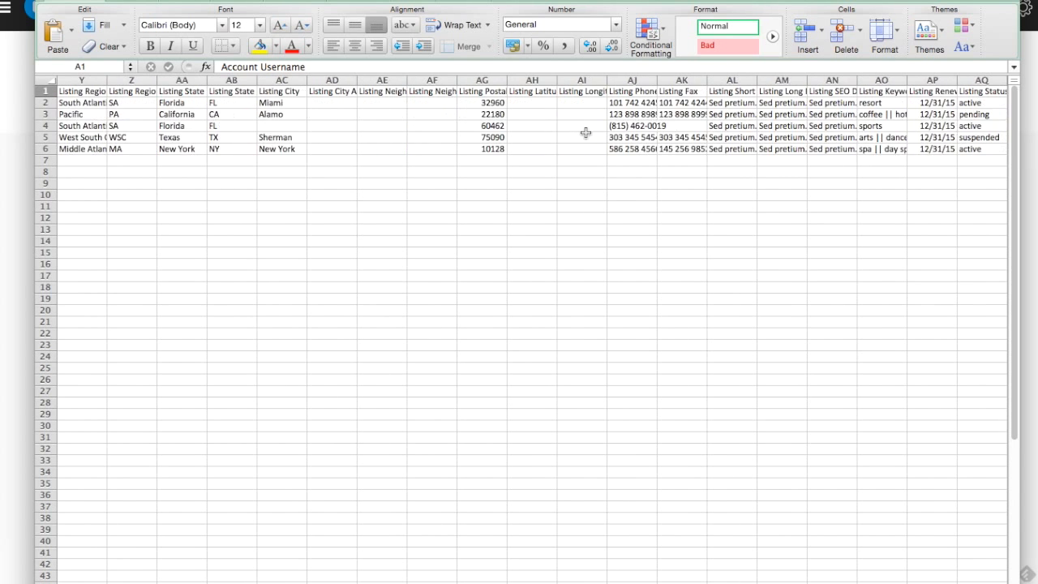
pyautogui.hscroll(5, 586, 132)
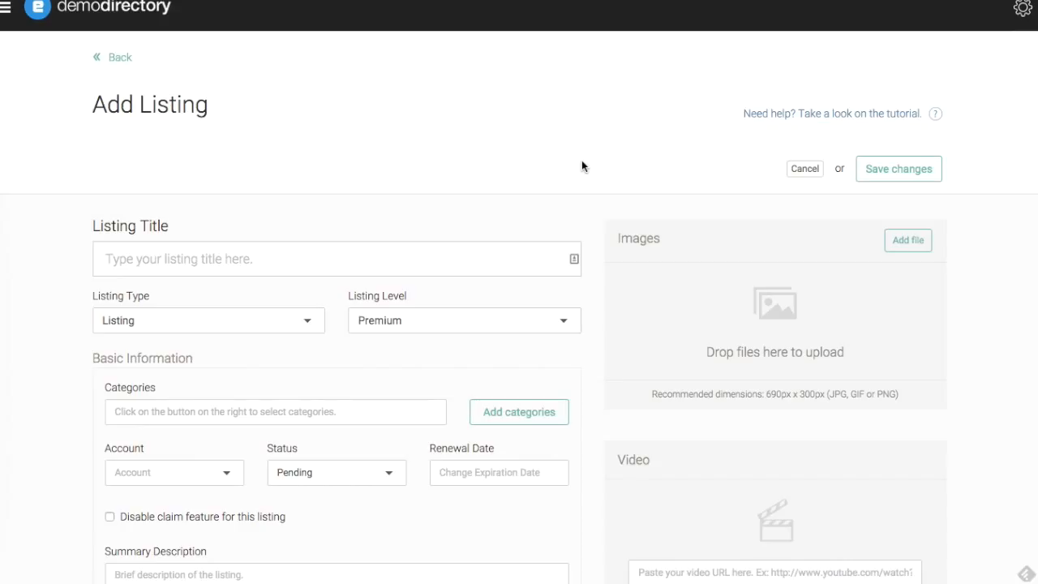
# Step: Switch to the Add Listing form and examine its fields, from basic and contact information to the promotional code
pyautogui.scroll(-2, 581, 162)
pyautogui.scroll(-2, 582, 159)
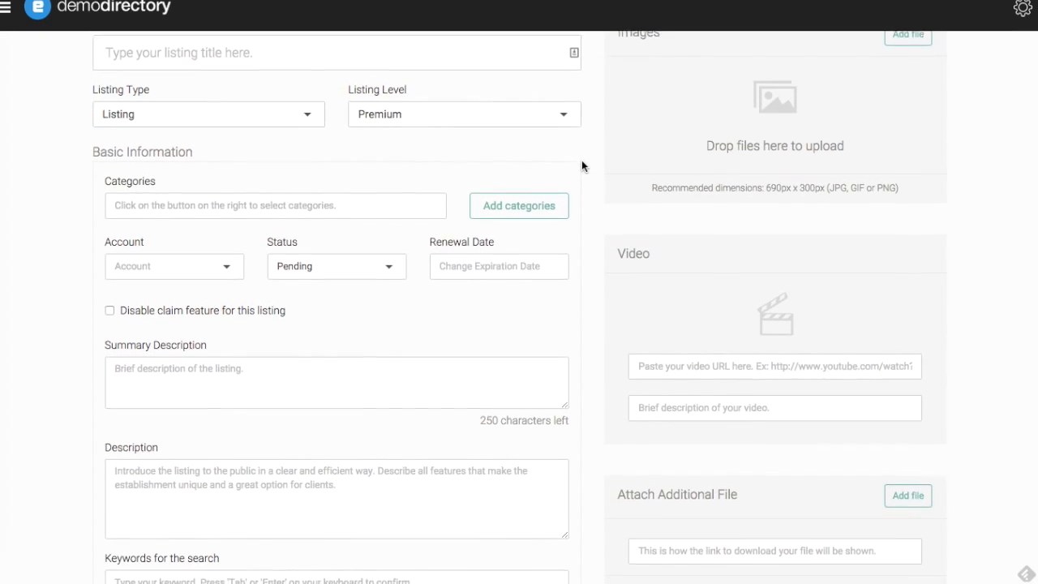
pyautogui.scroll(-1, 582, 160)
pyautogui.scroll(-3, 191, 251)
pyautogui.scroll(-6, 190, 254)
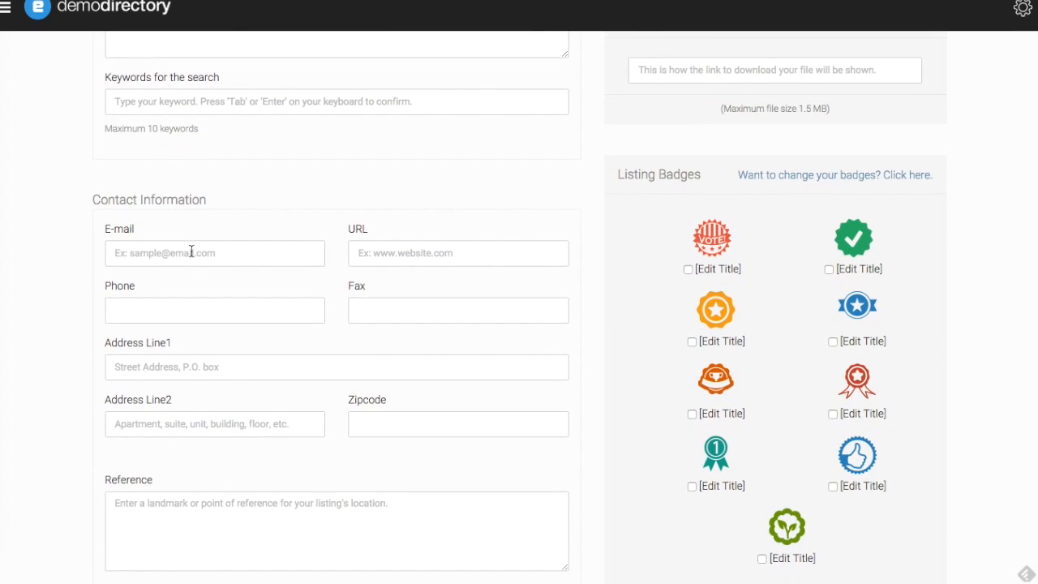
pyautogui.scroll(-2, 190, 252)
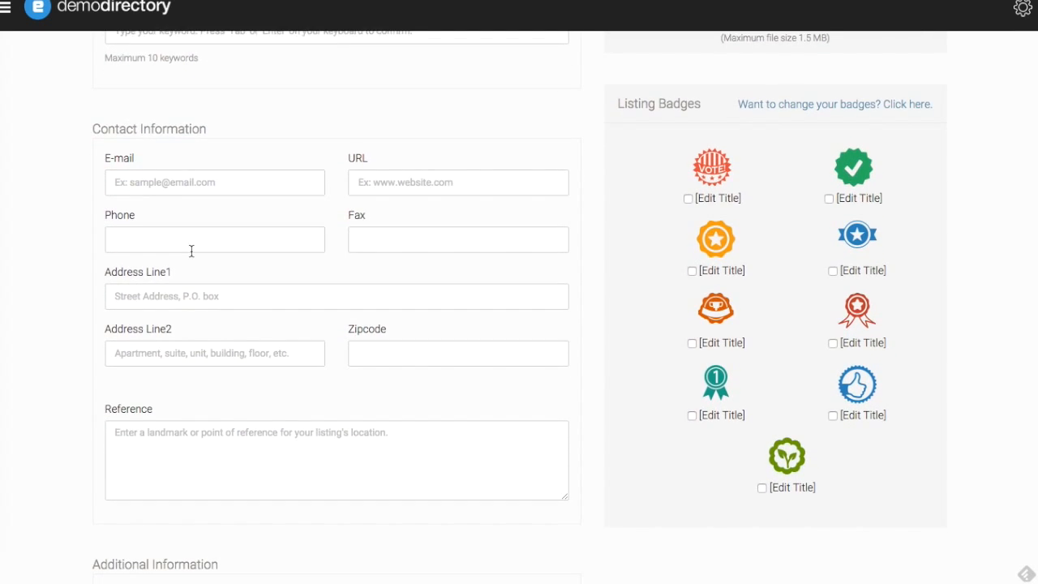
pyautogui.scroll(-7, 190, 254)
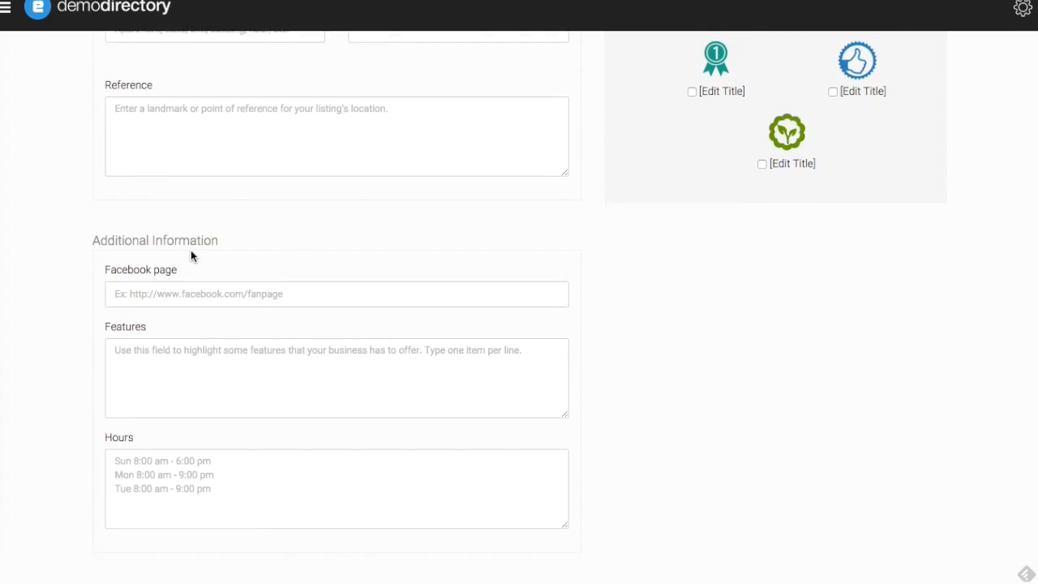
pyautogui.scroll(-3, 191, 251)
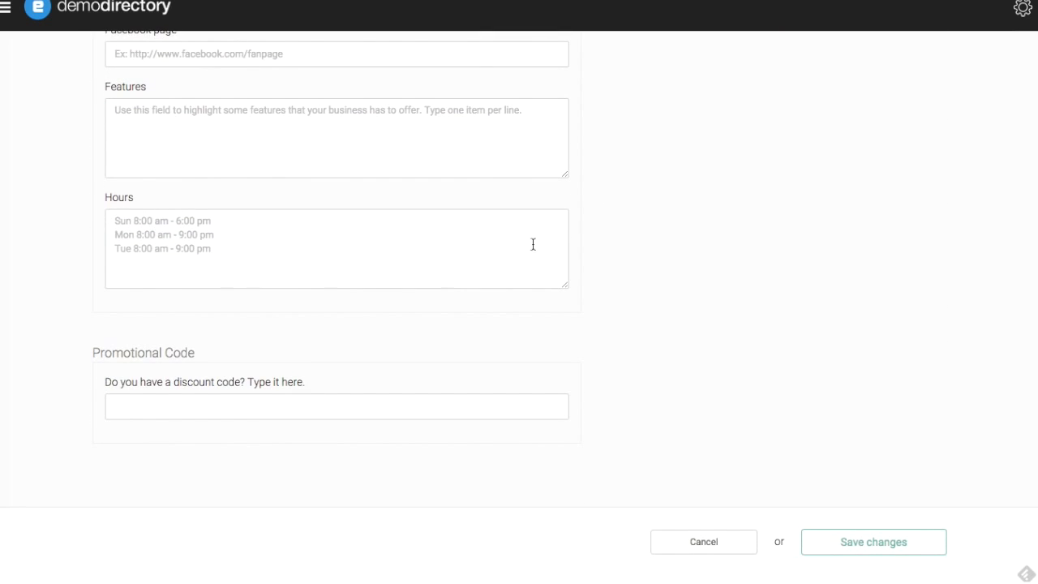
pyautogui.scroll(20, 665, 244)
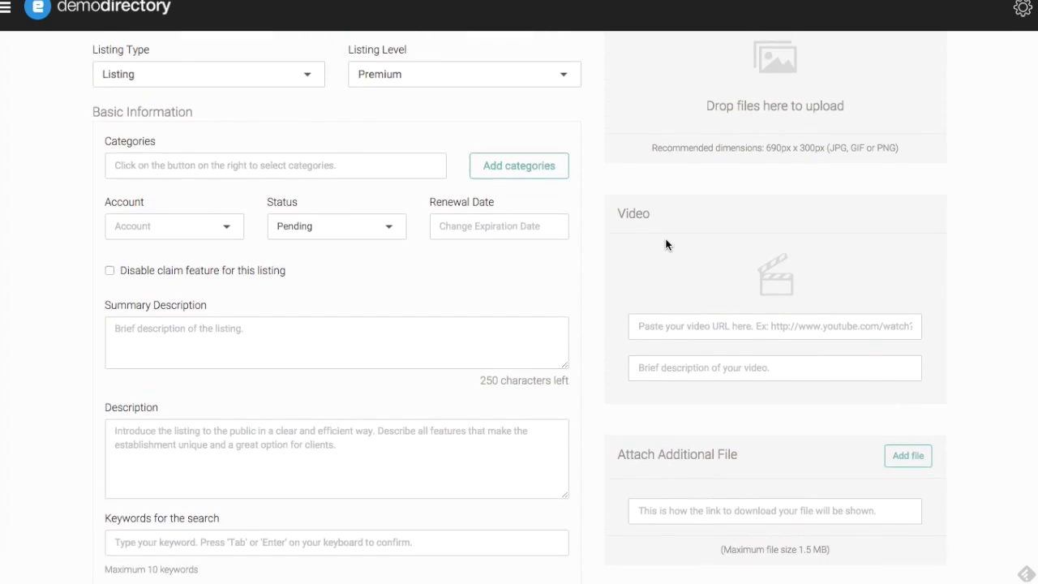
# Step: Switch back to the spreadsheet and examine the account and listing columns, checking which fields are filled in for row 5
pyautogui.press('super+Tab')
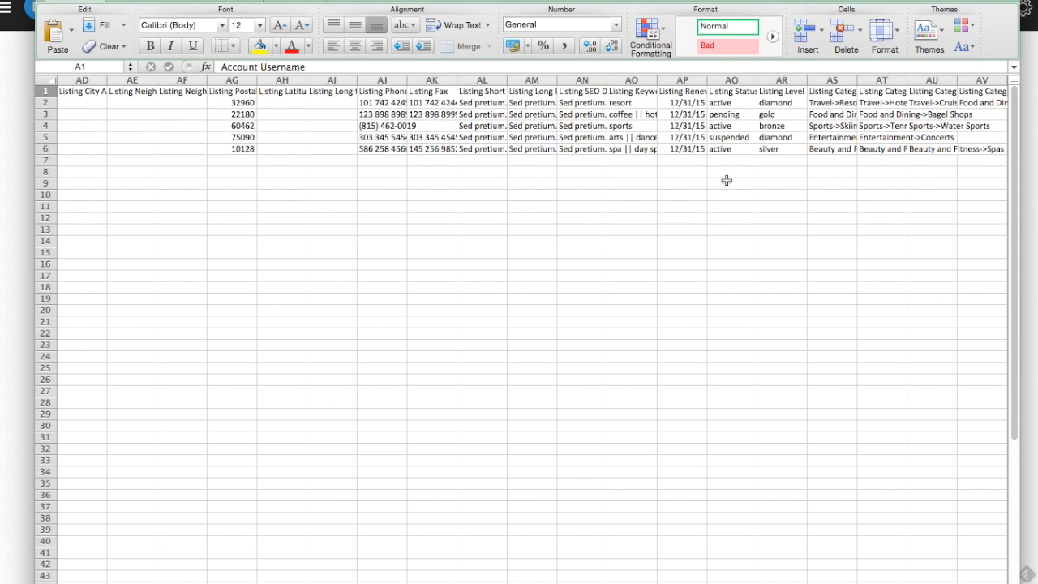
pyautogui.hscroll(-15, 714, 119)
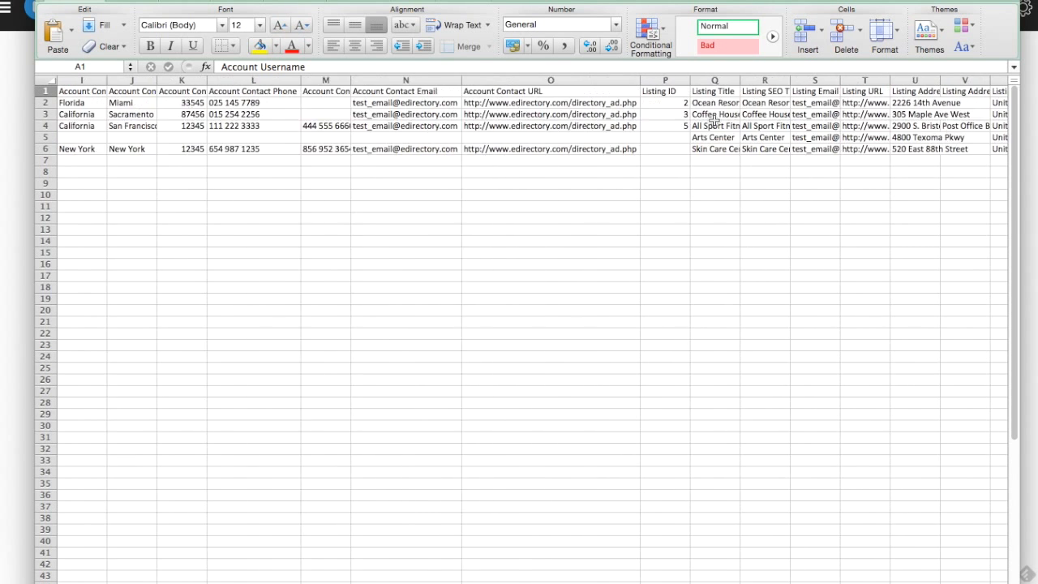
pyautogui.scroll(-1, 714, 119)
pyautogui.scroll(1, 714, 119)
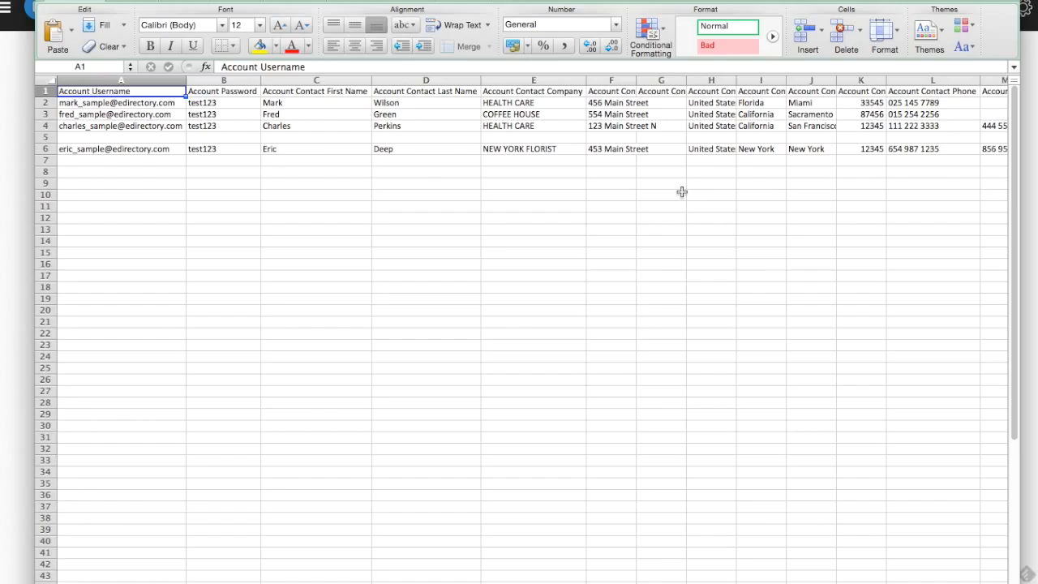
pyautogui.click(537, 137)
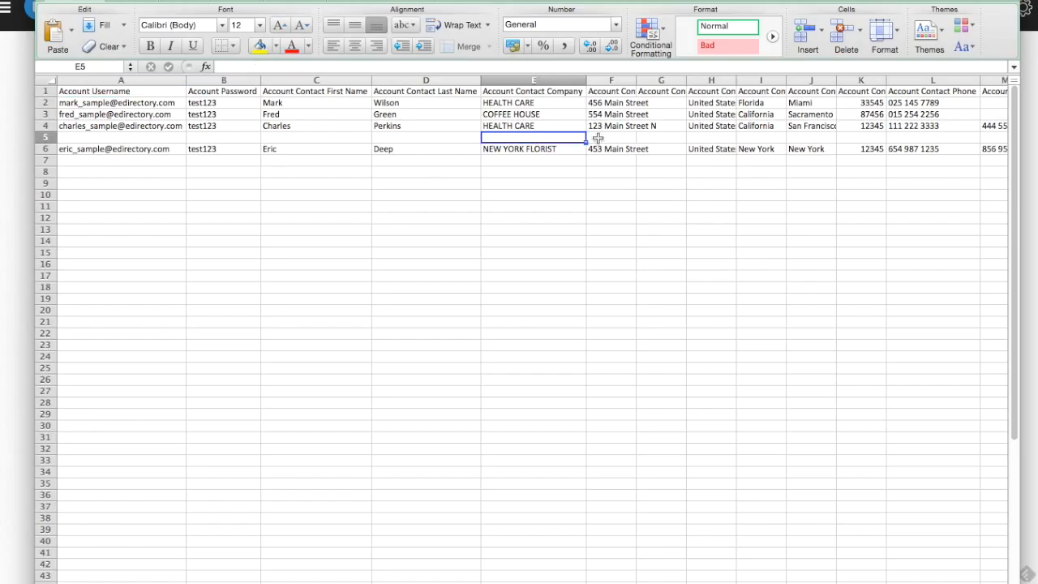
pyautogui.hscroll(10, 600, 137)
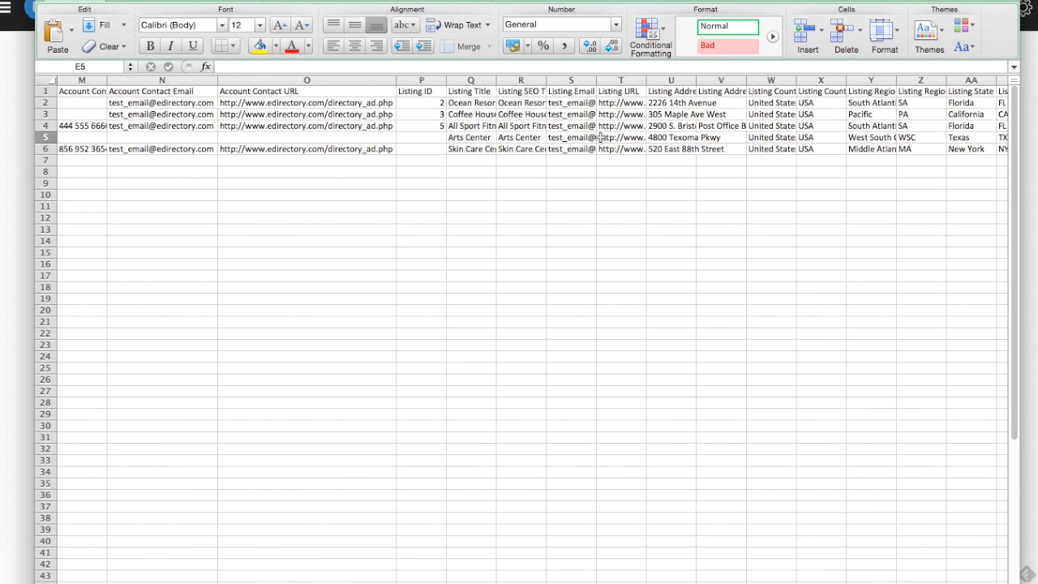
pyautogui.hscroll(2, 600, 137)
pyautogui.hscroll(5, 600, 137)
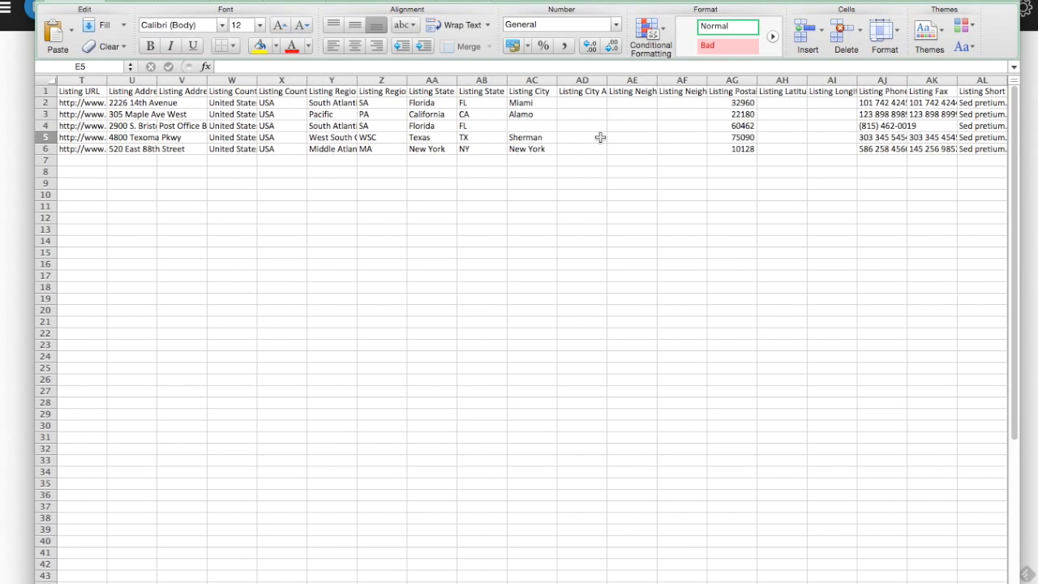
pyautogui.hscroll(1, 600, 137)
pyautogui.hscroll(18, 601, 137)
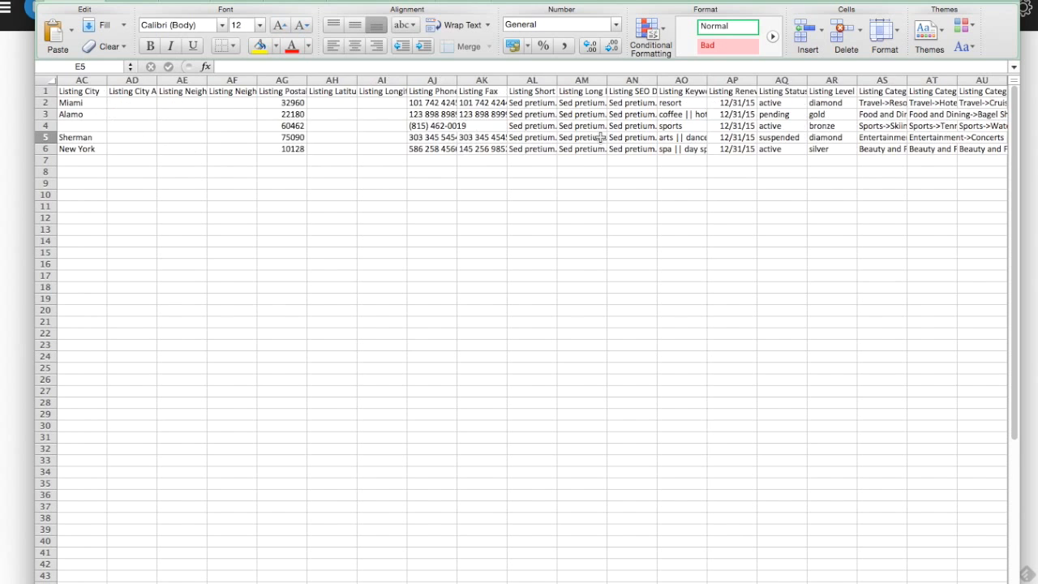
pyautogui.hscroll(-20, 600, 137)
pyautogui.scroll(-2, 600, 137)
pyautogui.scroll(2, 600, 138)
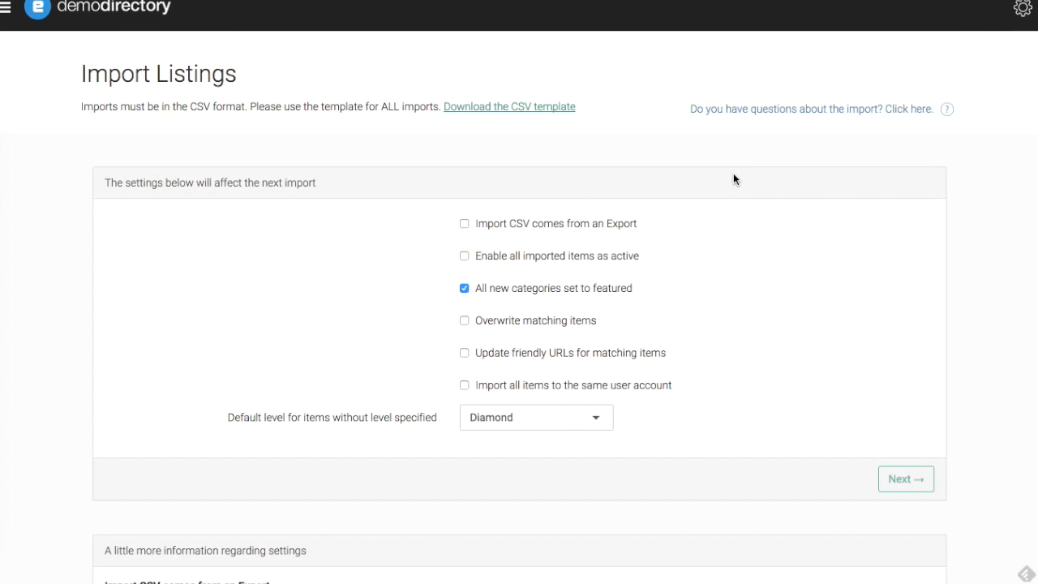
# Step: On the Import Listings page, review the import settings and read the explanation given for each option
pyautogui.scroll(-2, 734, 173)
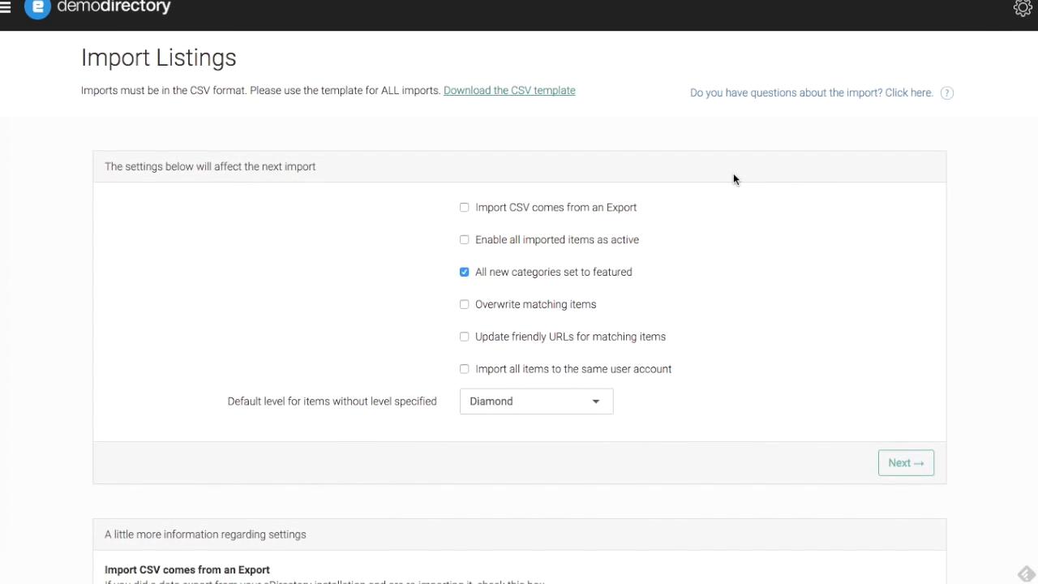
pyautogui.scroll(-1, 734, 178)
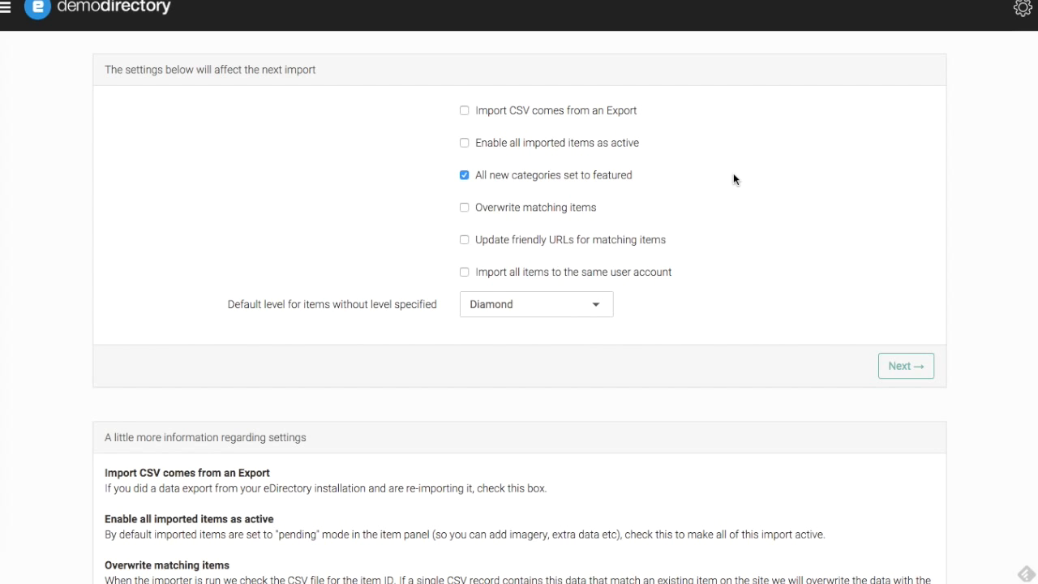
pyautogui.scroll(-5, 734, 175)
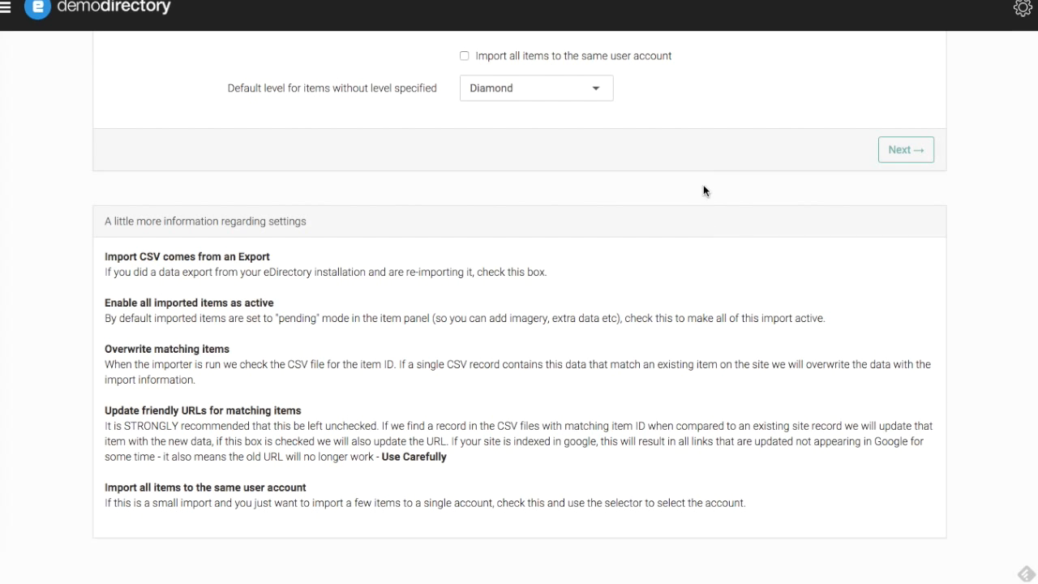
pyautogui.scroll(1, 751, 193)
pyautogui.scroll(5, 750, 192)
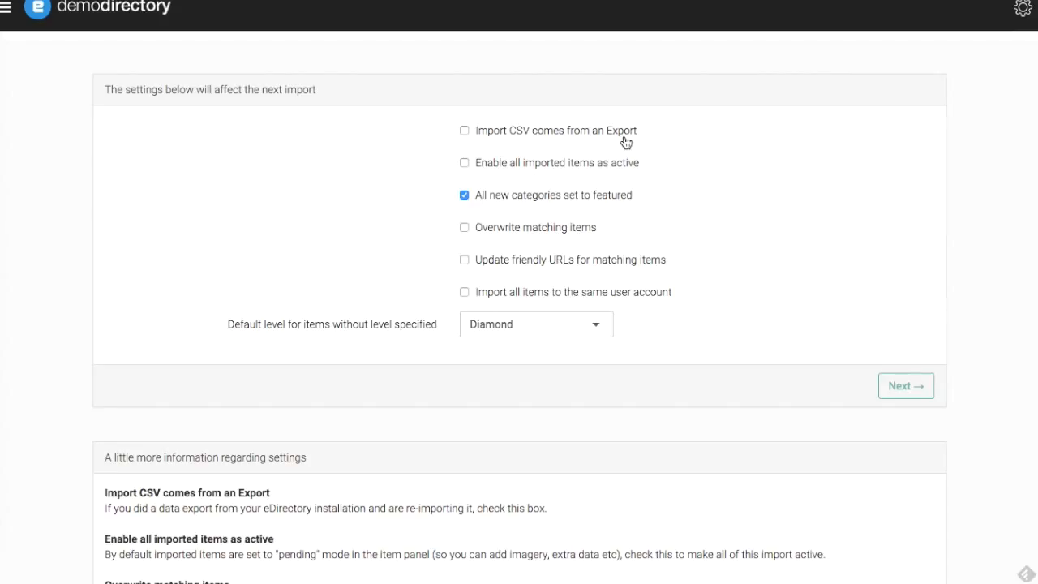
pyautogui.scroll(-1, 625, 142)
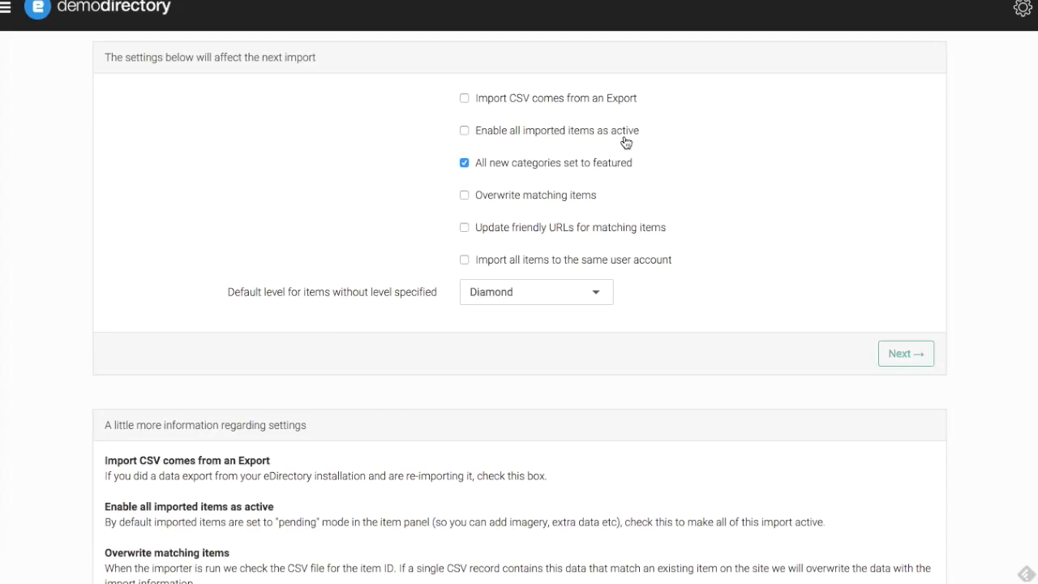
# Step: Switch to the spreadsheet and widen the Listing Category 1 to Listing Category 5 columns to fit their contents
pyautogui.scroll(-1, 626, 143)
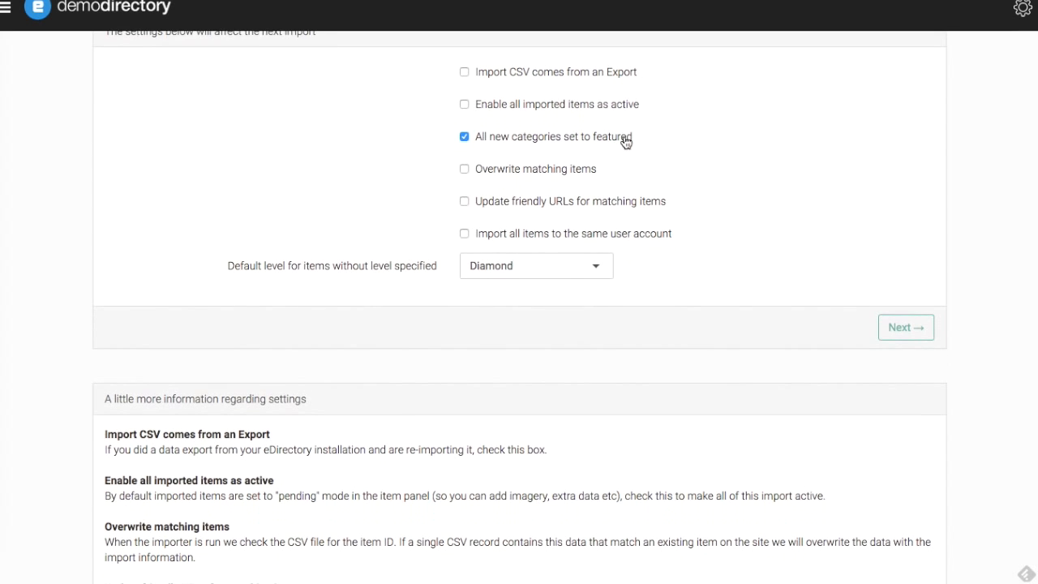
pyautogui.scroll(-1, 625, 143)
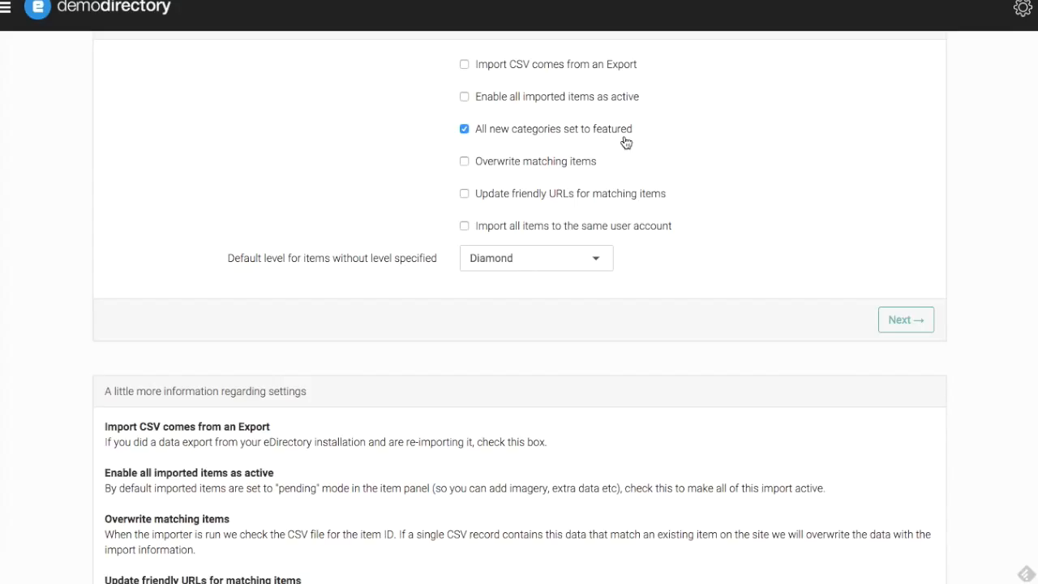
pyautogui.press('super+Tab')
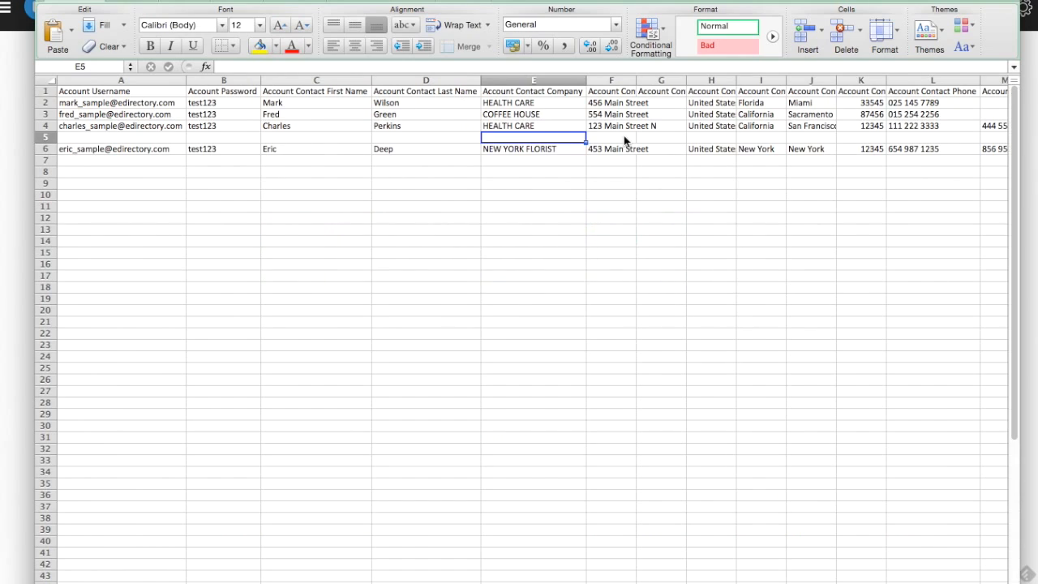
pyautogui.hscroll(15, 622, 141)
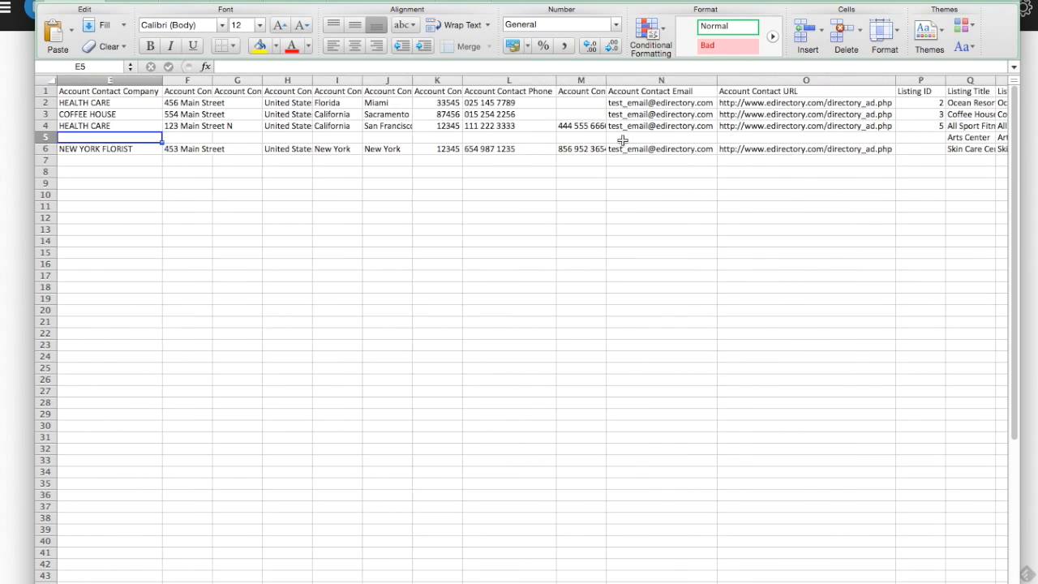
pyautogui.hscroll(10, 623, 140)
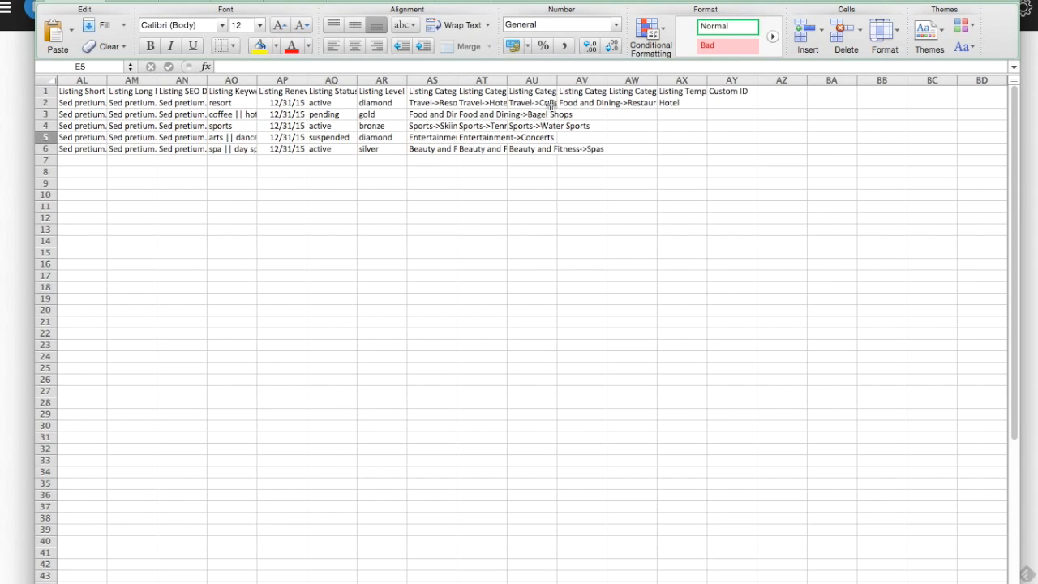
pyautogui.doubleClick(458, 80)
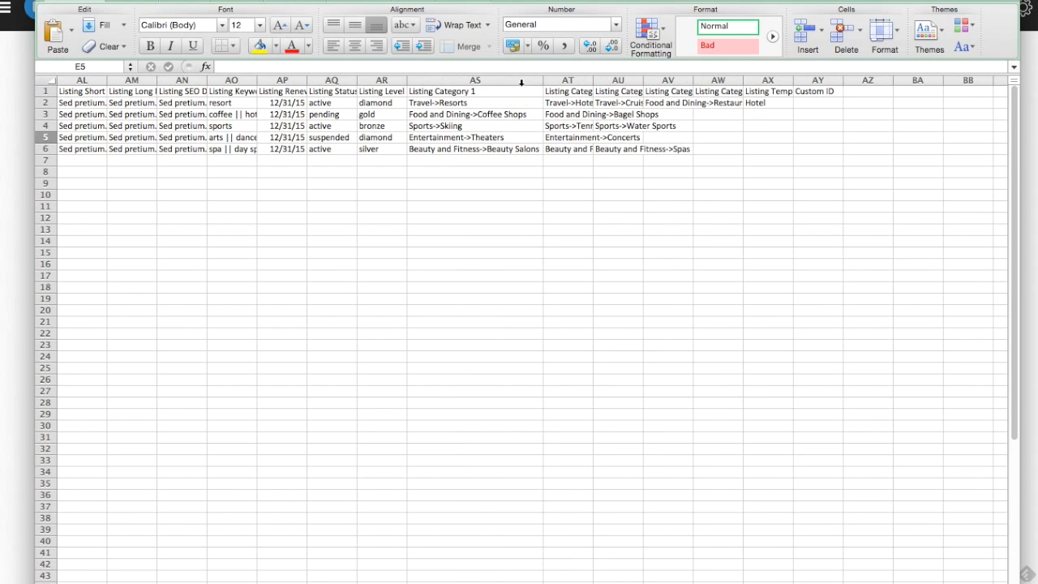
pyautogui.doubleClick(595, 79)
pyautogui.doubleClick(713, 79)
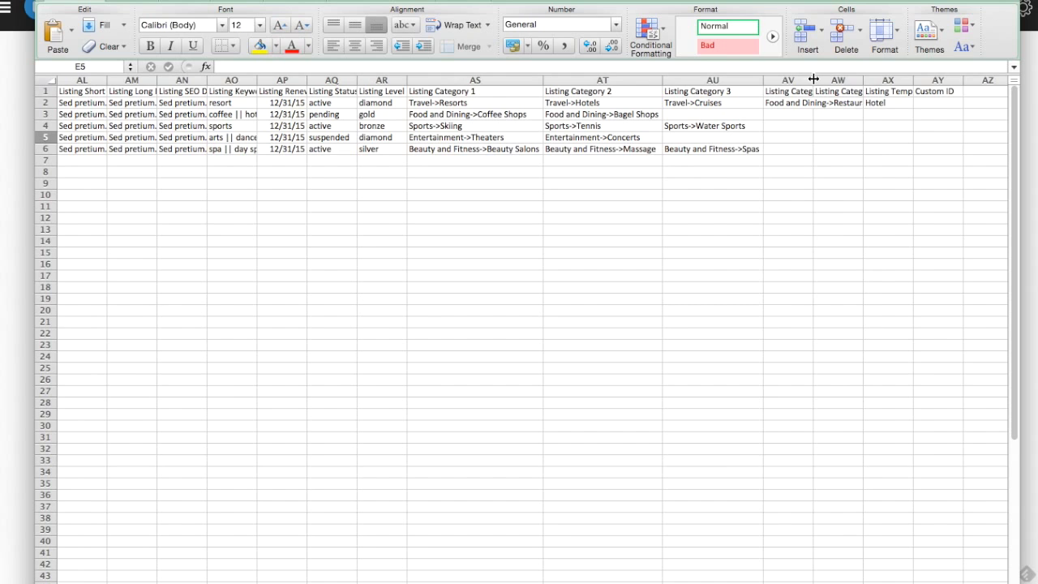
pyautogui.doubleClick(814, 79)
pyautogui.doubleClick(933, 81)
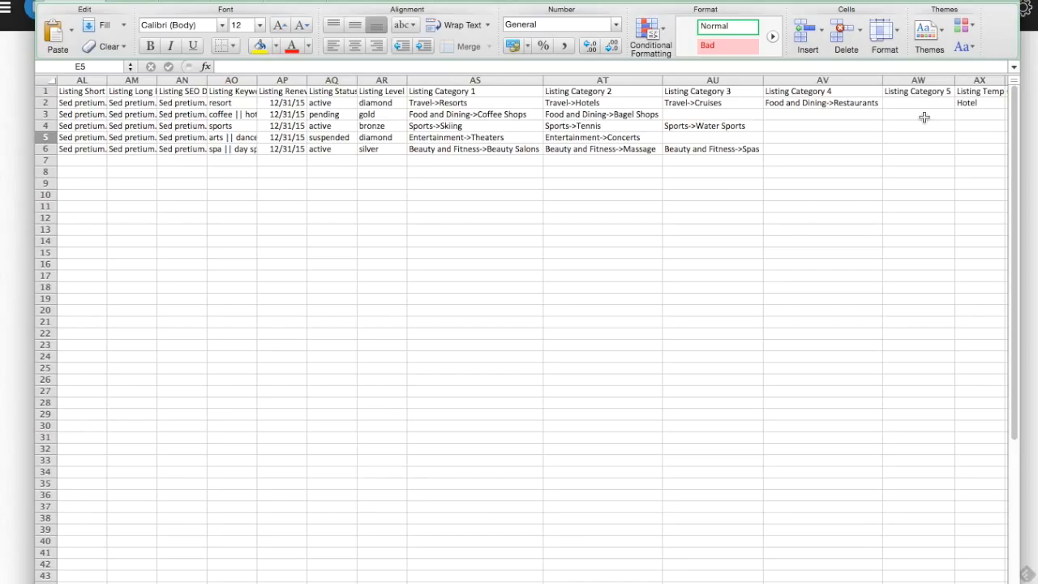
# Step: Return to the import settings and read the explanations for overwriting matching items, updating friendly URLs and importing to the same user account
pyautogui.click(1035, 107)
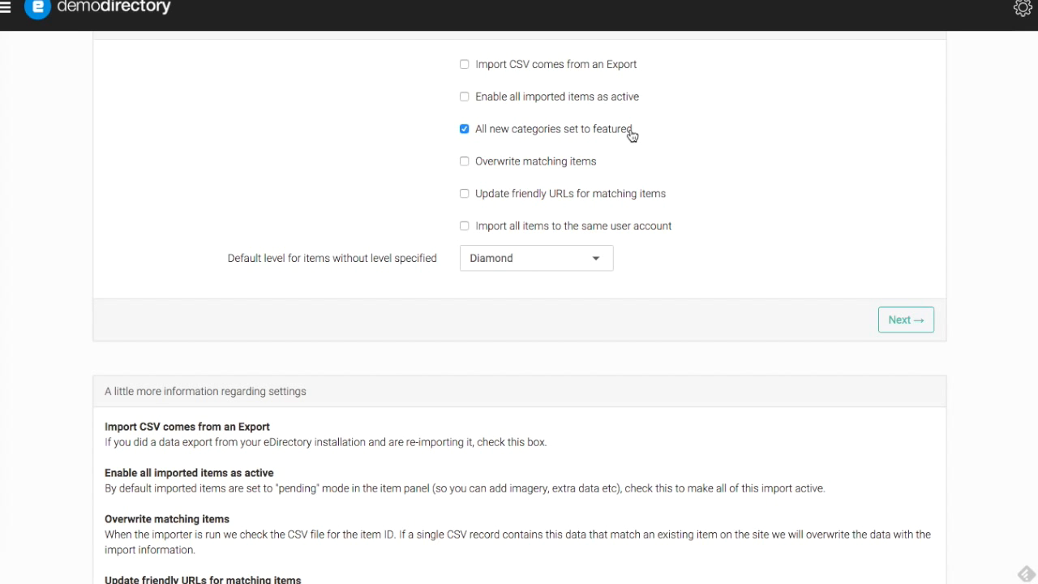
pyautogui.scroll(-1, 632, 136)
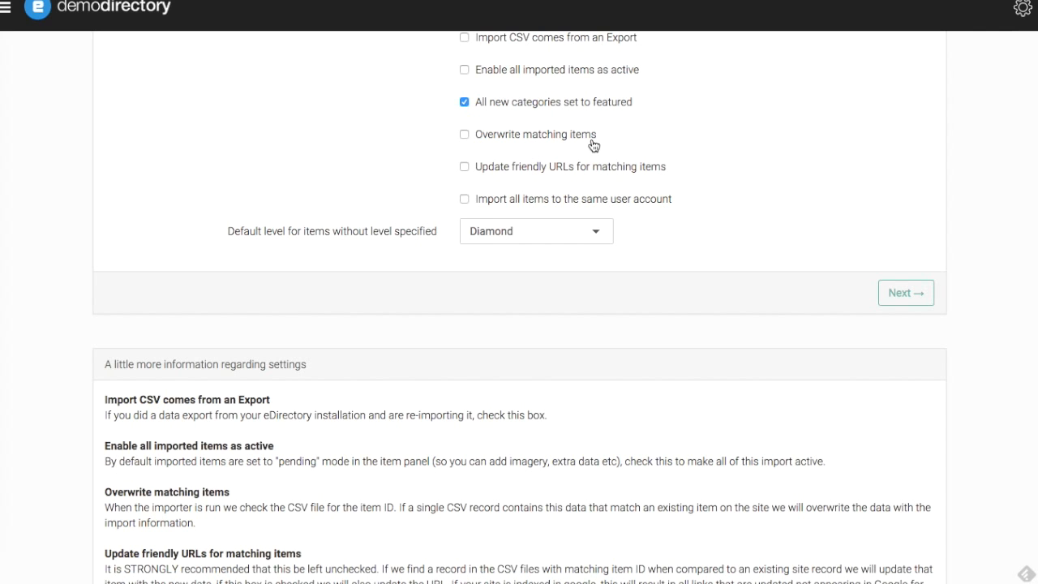
pyautogui.scroll(-1, 593, 144)
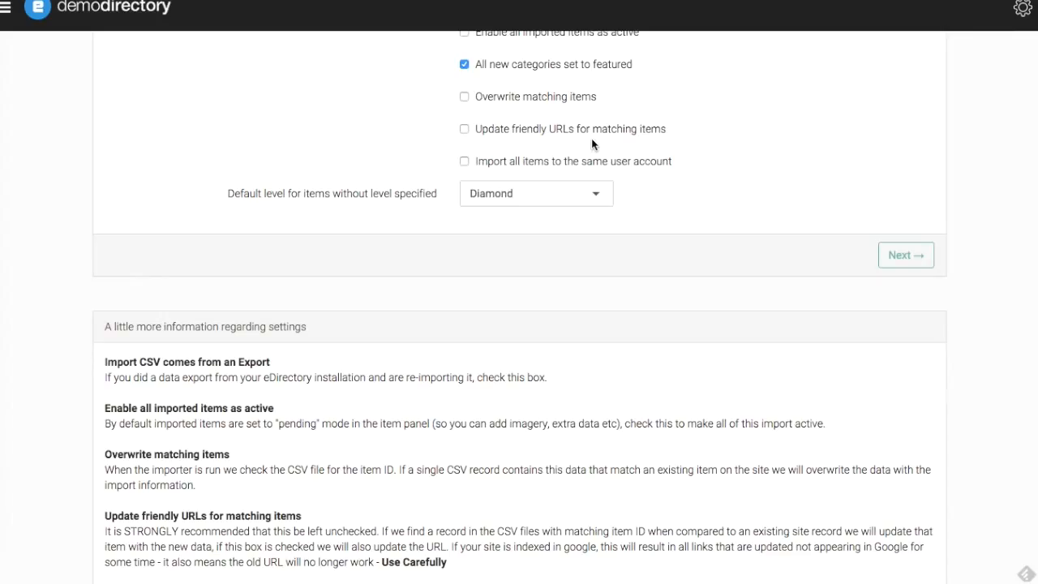
pyautogui.scroll(-2, 591, 145)
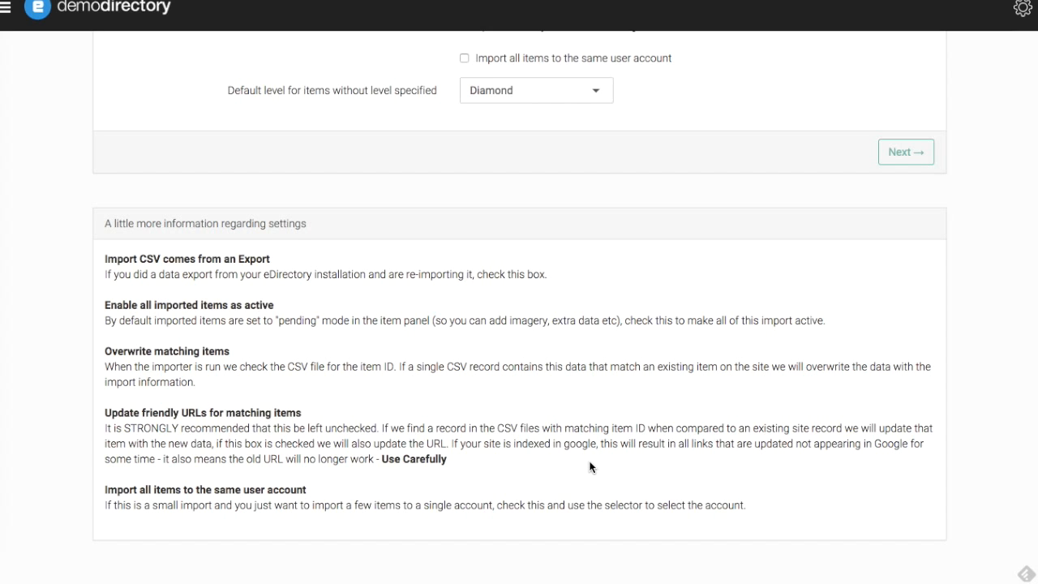
pyautogui.scroll(3, 590, 466)
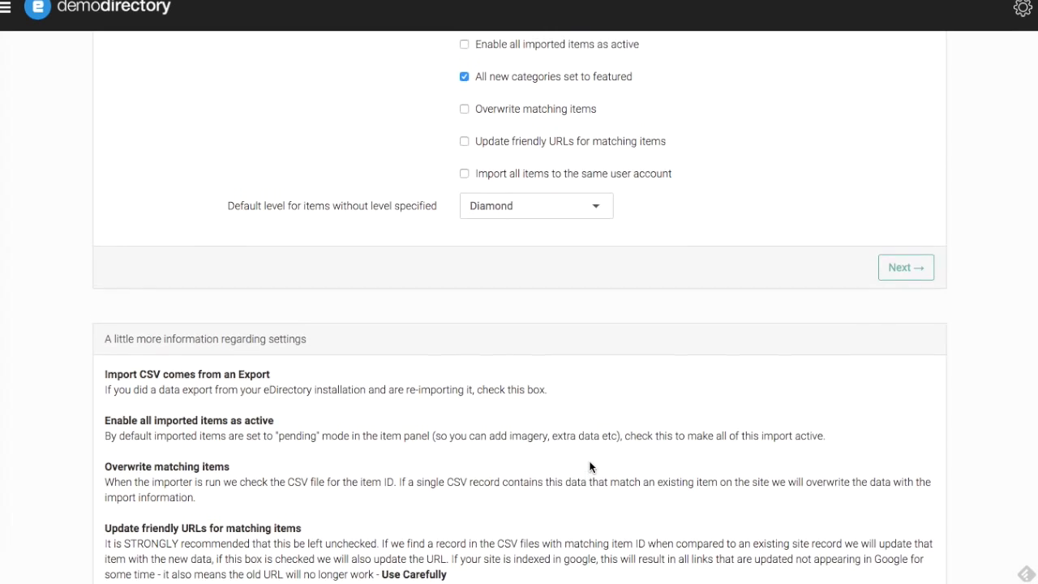
pyautogui.scroll(1, 590, 466)
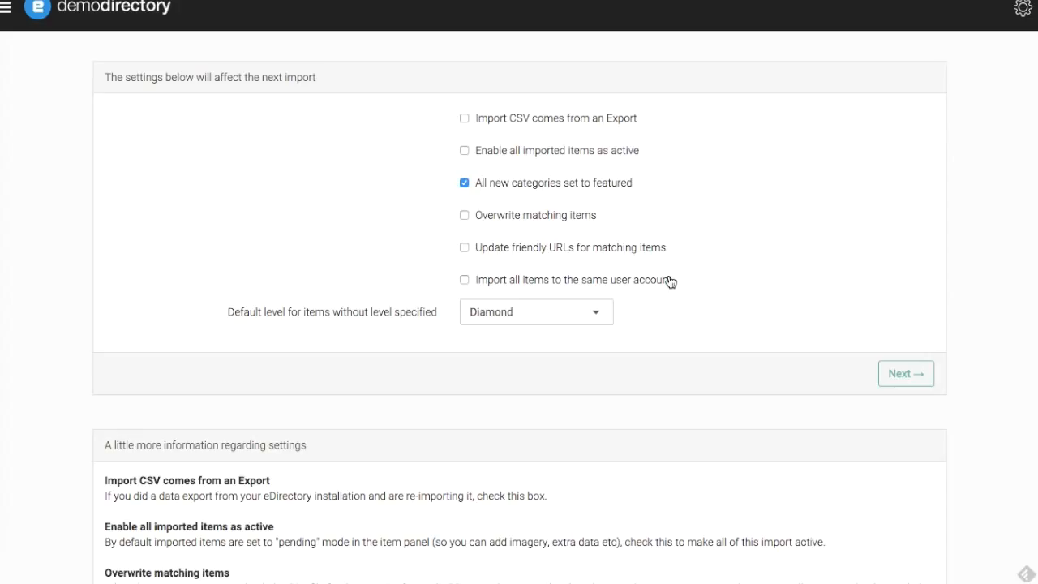
# Step: Try Bronze as the default level for items without level specified, and set it back to Diamond
pyautogui.click(600, 317)
pyautogui.click(579, 343)
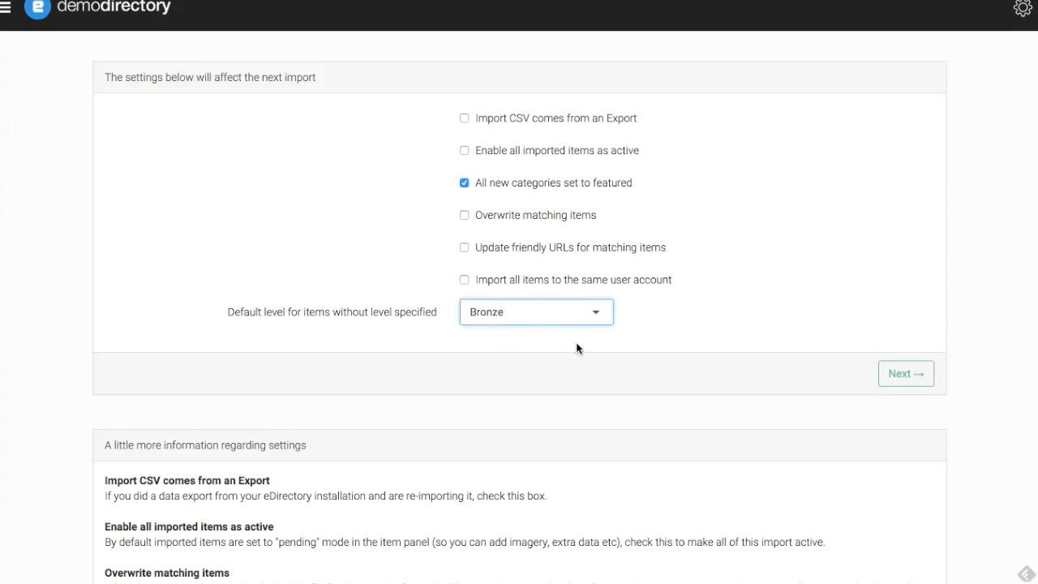
pyautogui.click(604, 317)
pyautogui.click(571, 403)
# Step: Switch to the spreadsheet and widen the Listing Level column
pyautogui.press('super+Tab')
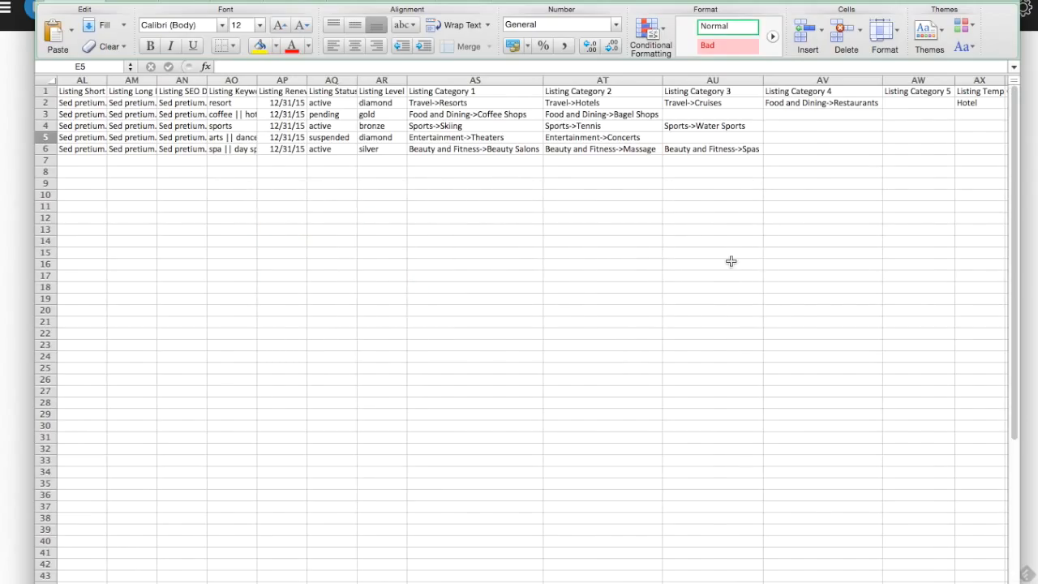
pyautogui.hscroll(-1, 730, 261)
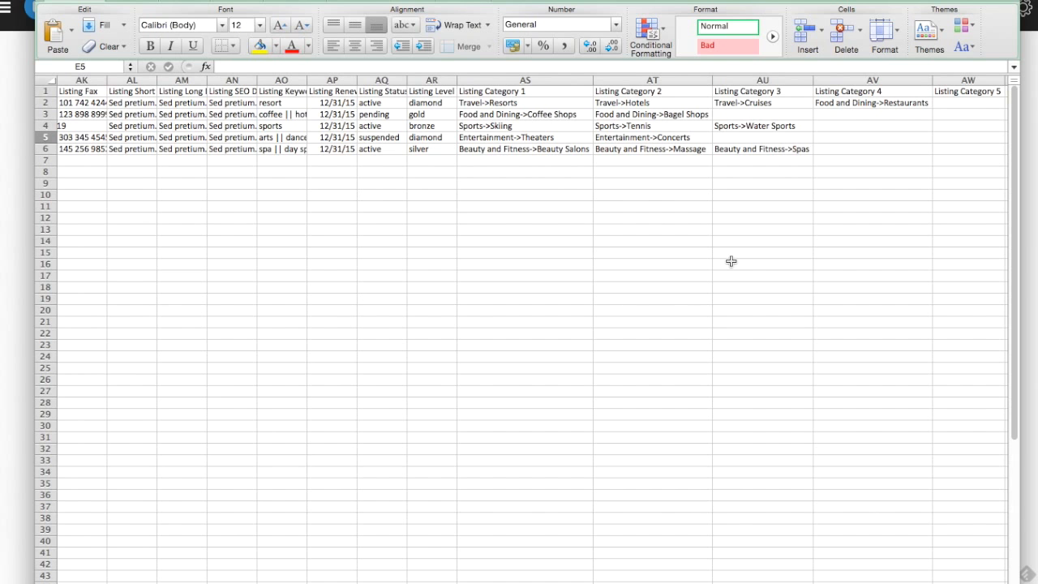
pyautogui.moveTo(457, 80); pyautogui.dragTo(479, 79)
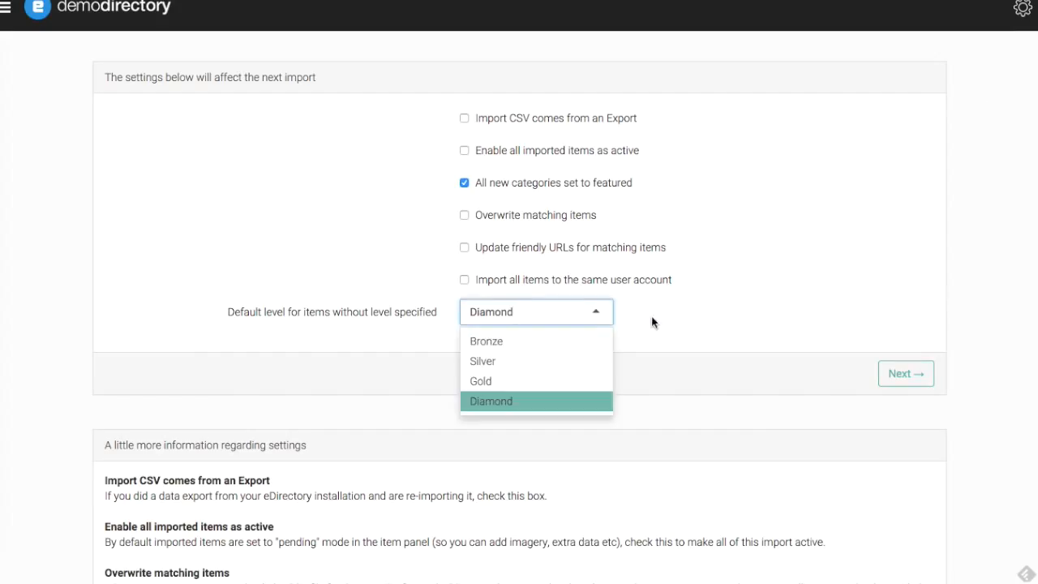
# Step: Switch back to the import settings, keep Diamond as the default level and proceed to the file selection stage
pyautogui.click(592, 320)
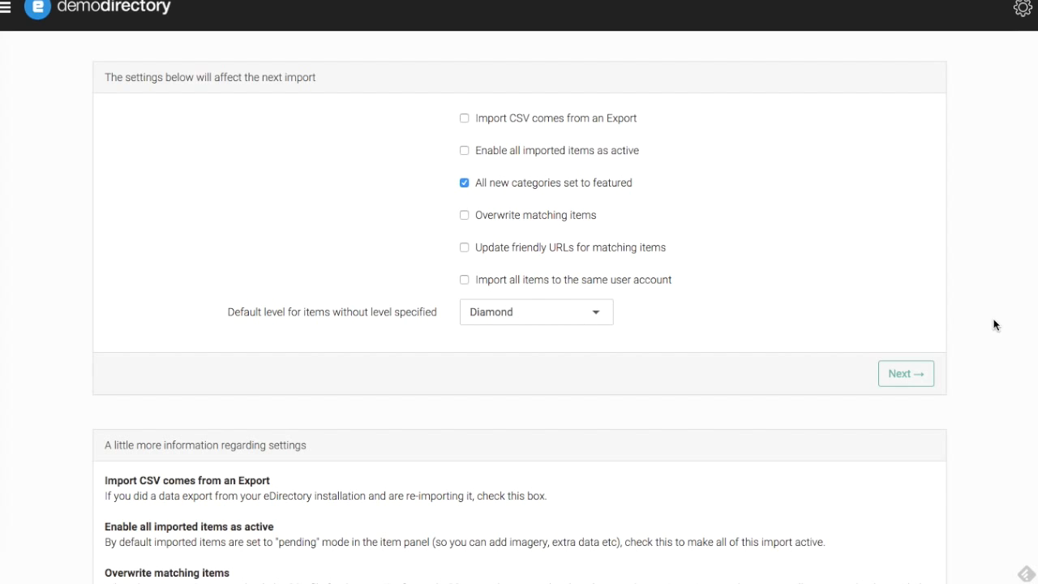
pyautogui.click(933, 363)
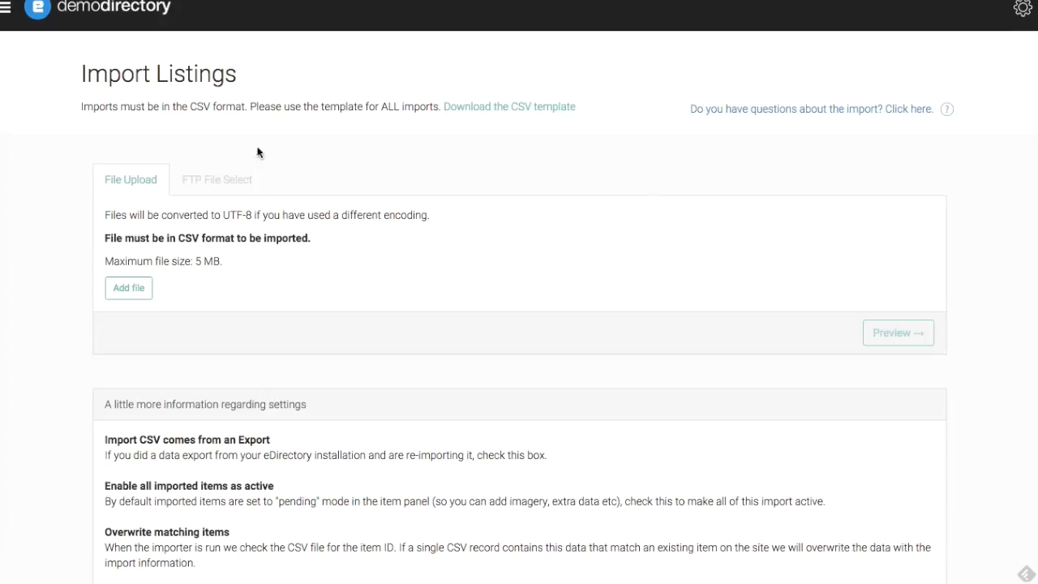
# Step: Examine the FTP file selection option and return to the direct file upload option
pyautogui.click(222, 180)
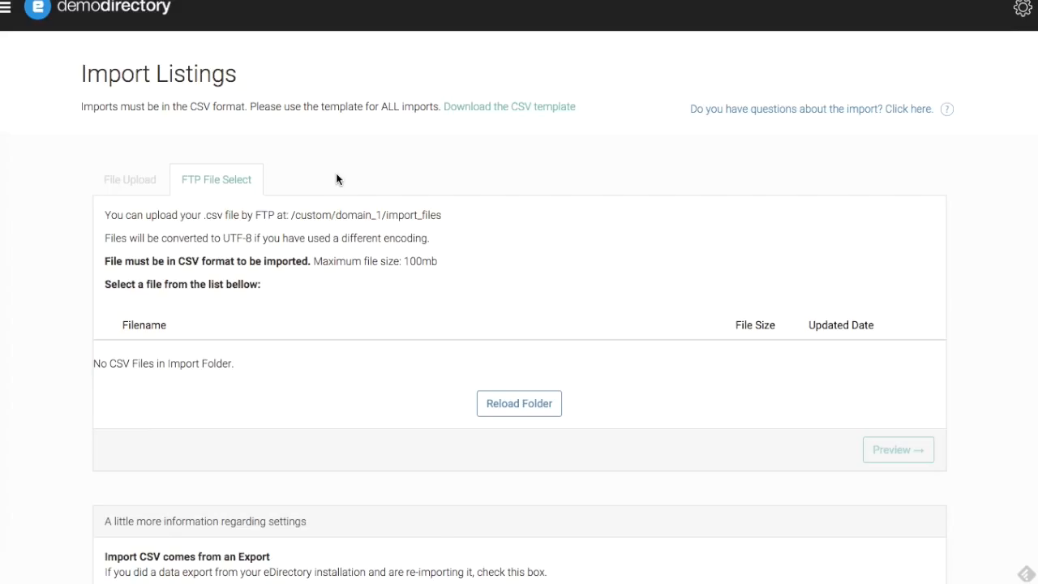
pyautogui.click(140, 188)
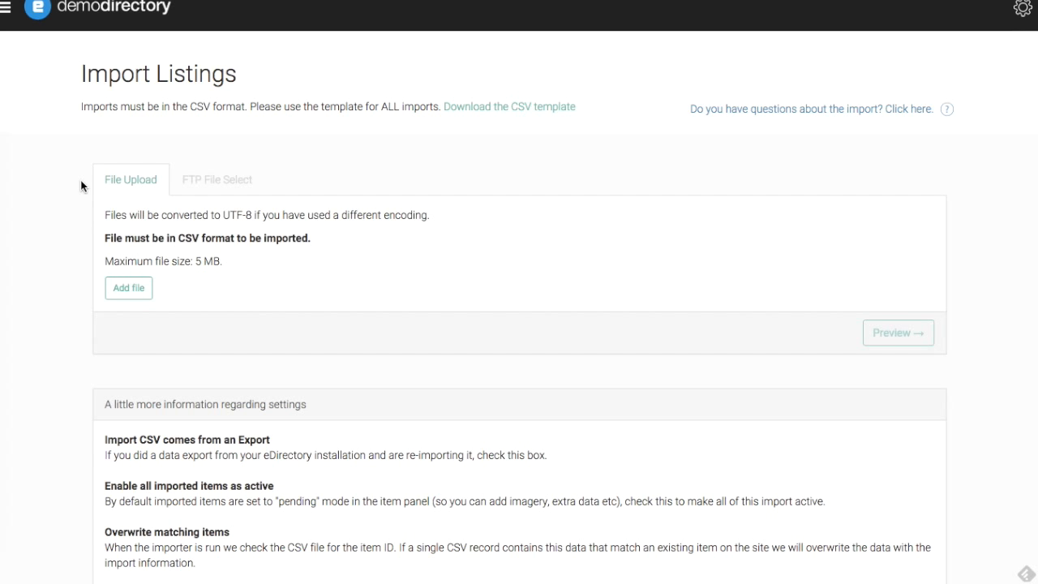
pyautogui.scroll(-3, 81, 186)
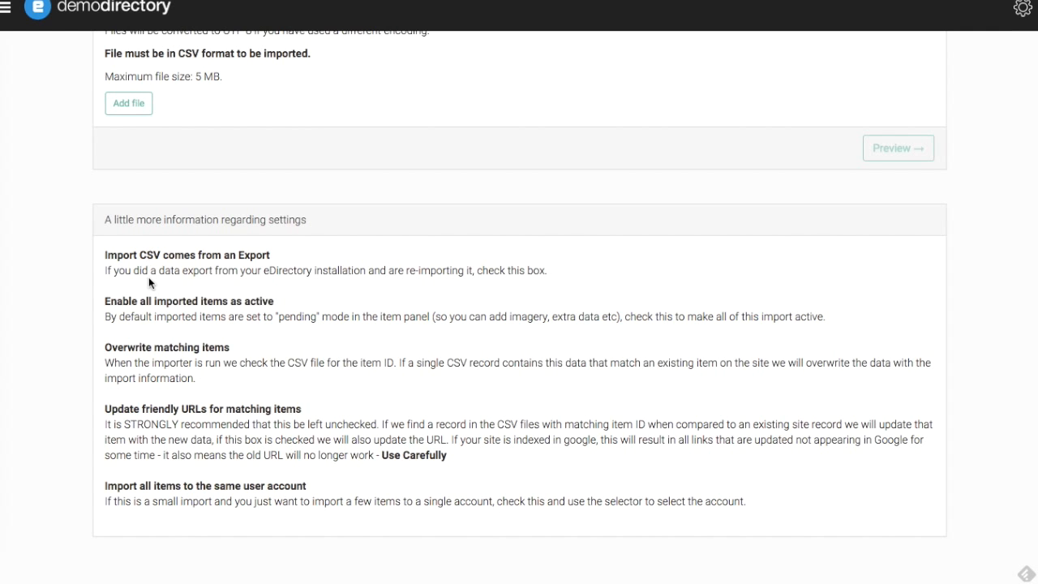
pyautogui.scroll(2, 148, 282)
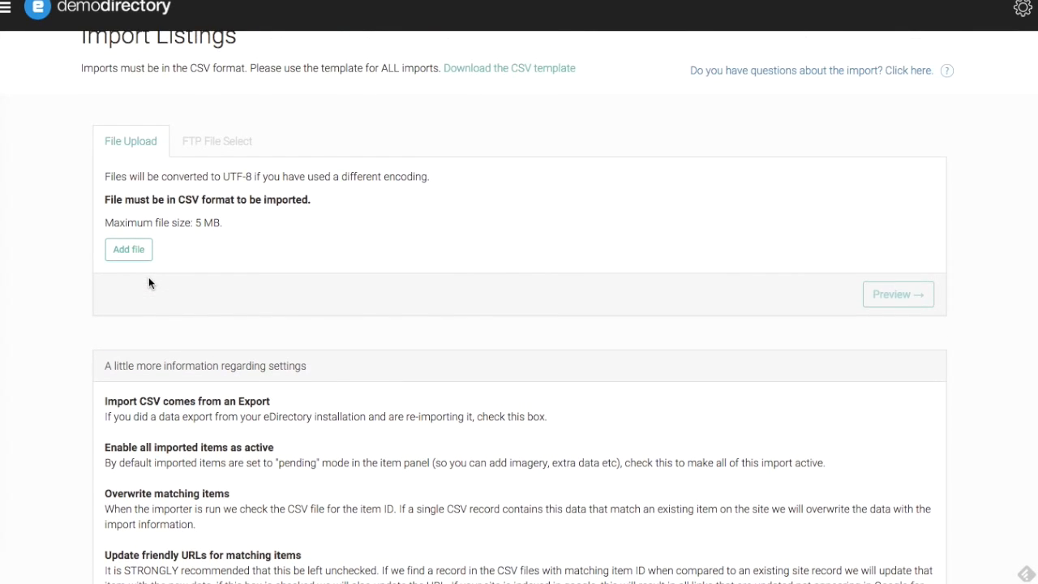
# Step: Add edirectory_sample.csv from the Downloads folder as the import file and preview its listings
pyautogui.click(133, 261)
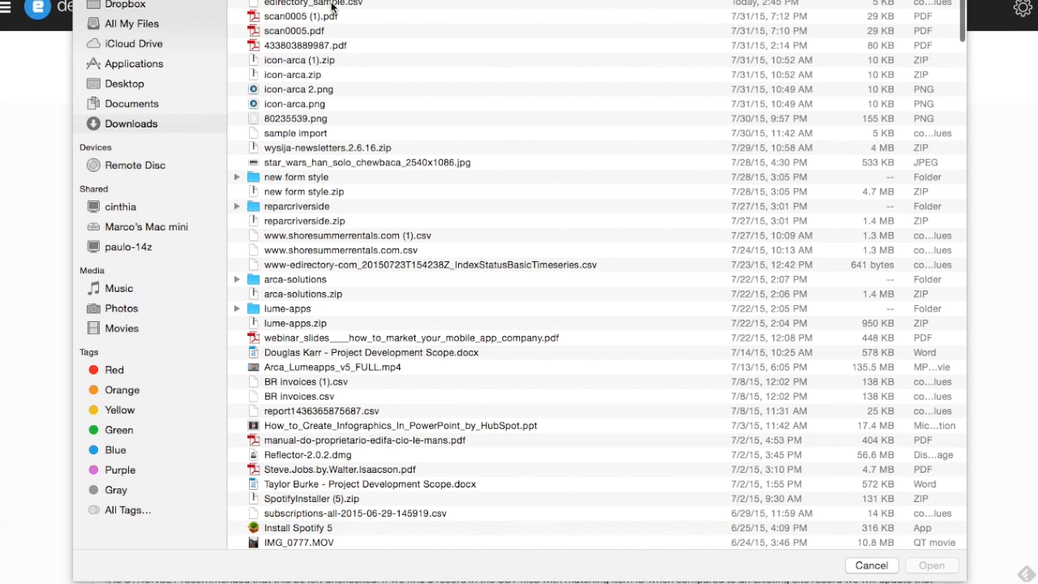
pyautogui.doubleClick(332, 4)
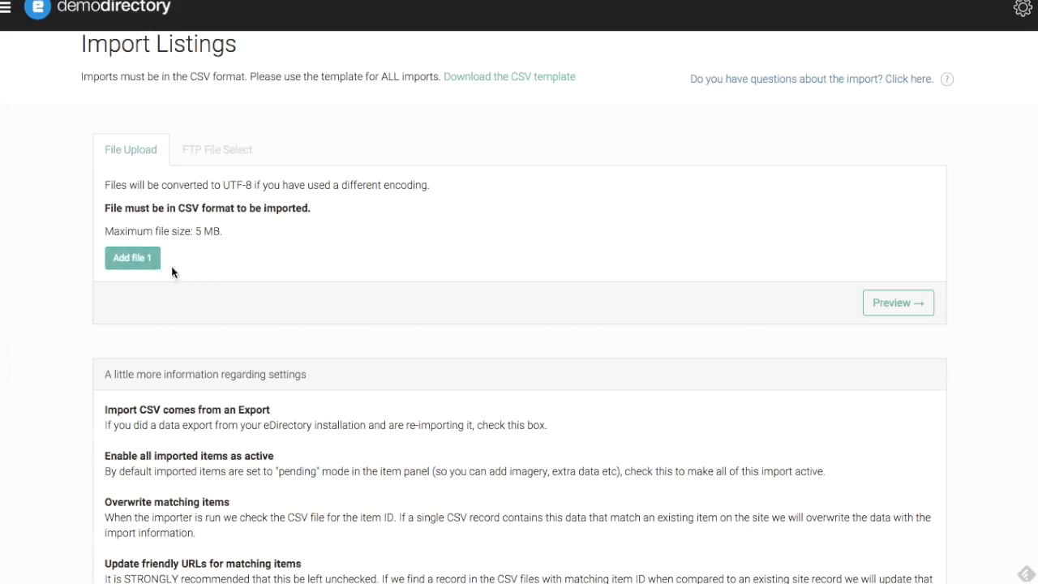
pyautogui.click(896, 307)
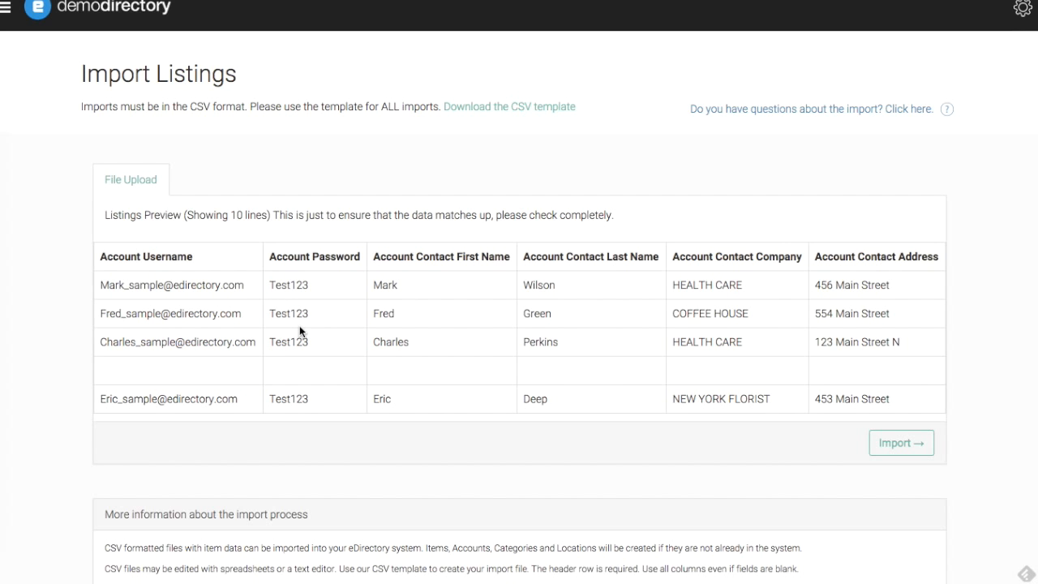
# Step: Read the notes on the import process, including the valid separators for CSV files edited in a text editor
pyautogui.scroll(-3, 300, 325)
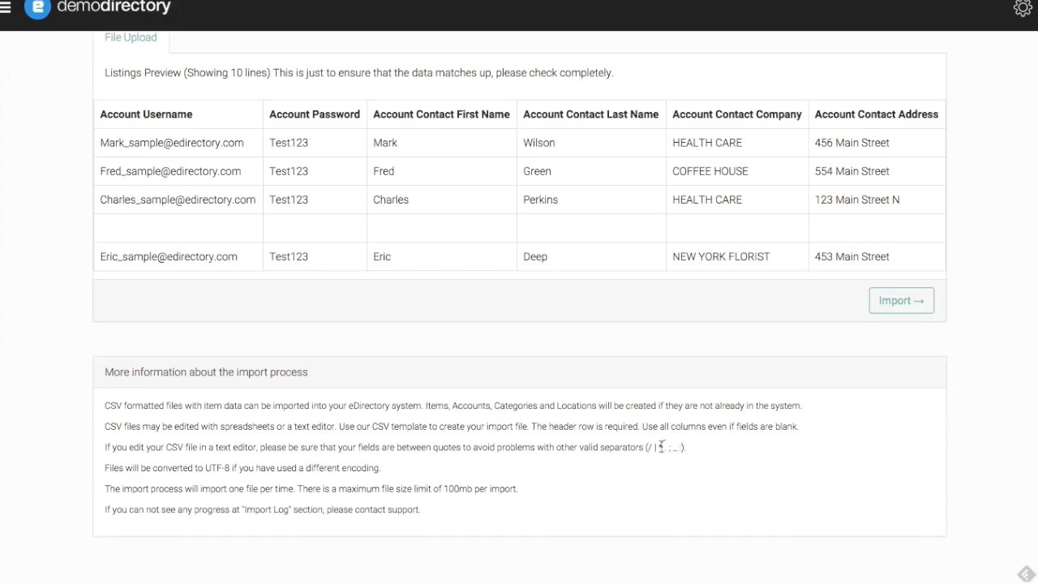
pyautogui.moveTo(649, 448); pyautogui.dragTo(683, 447)
pyautogui.click(667, 447)
# Step: Switch to the spreadsheet and examine the listing columns from the categories back to Listing ID, checking the renewal date and URL fields
pyautogui.press('super+Tab')
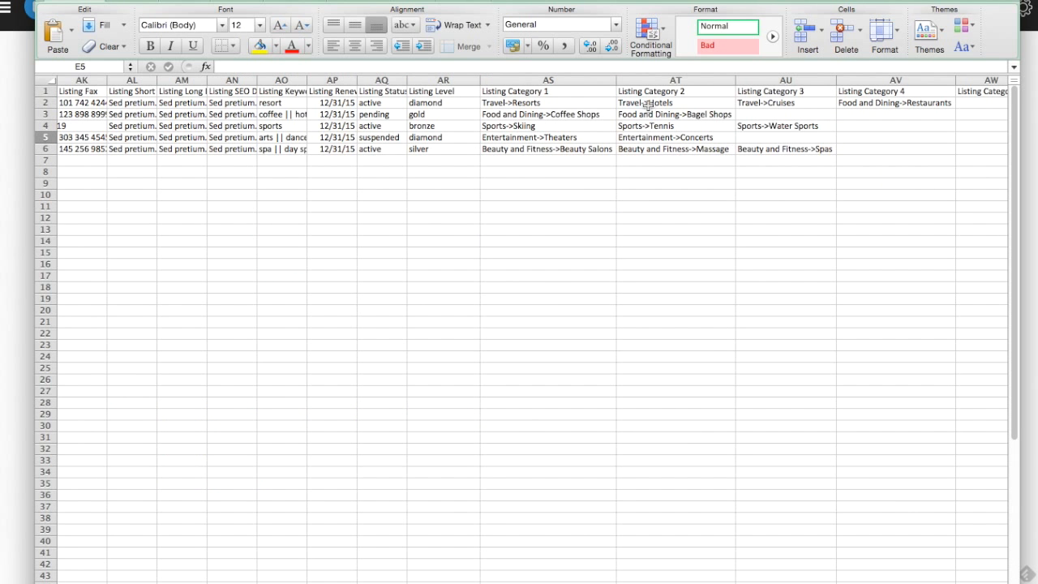
pyautogui.hscroll(-2, 572, 154)
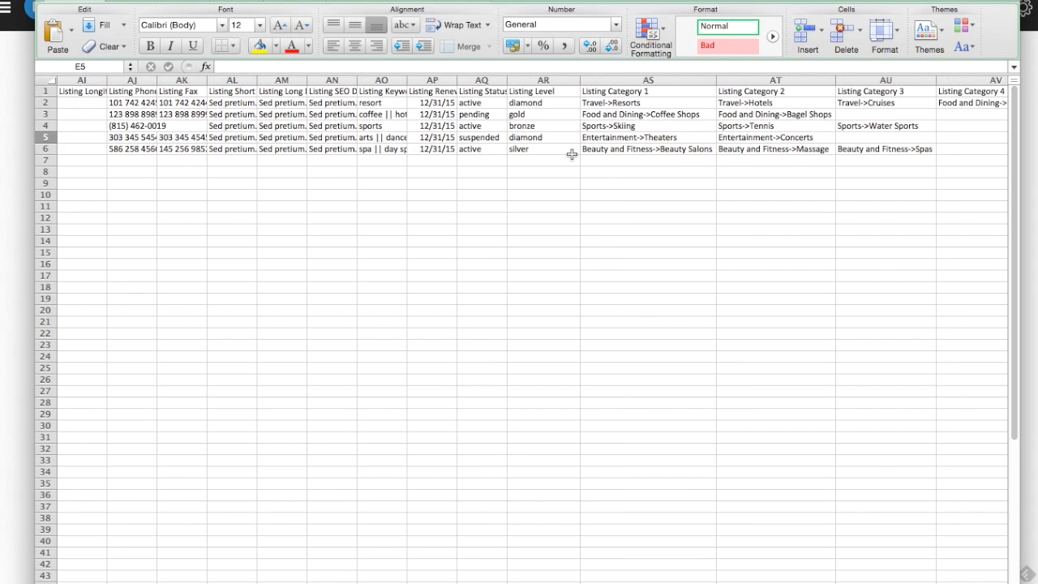
pyautogui.click(446, 126)
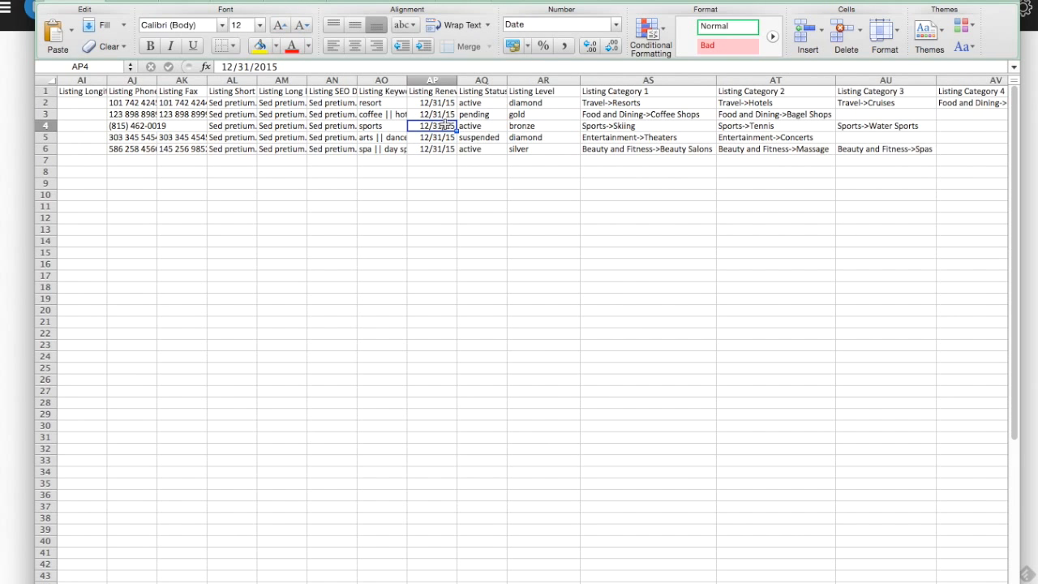
pyautogui.hscroll(-1, 446, 126)
pyautogui.hscroll(-7, 401, 131)
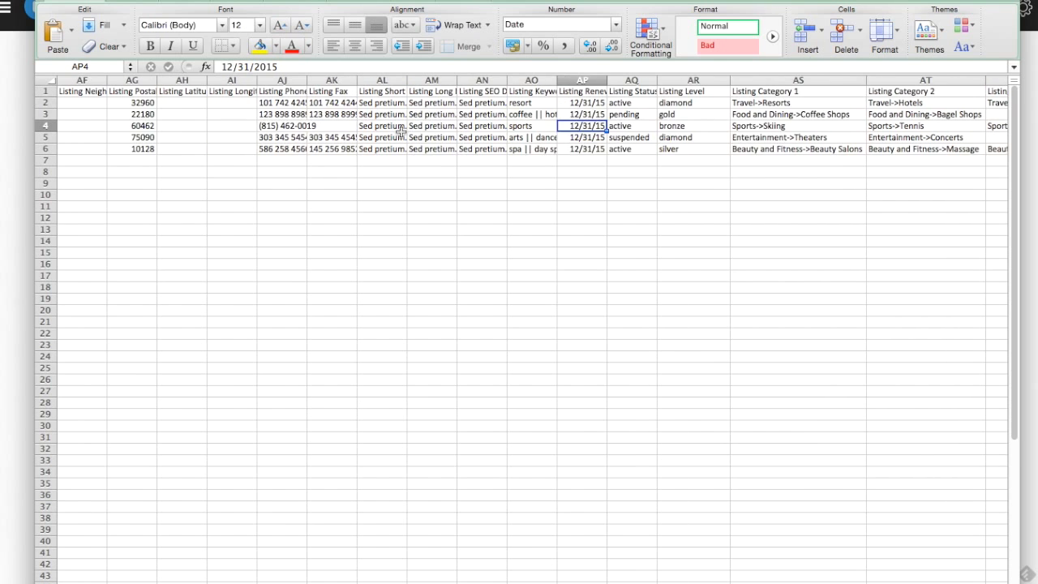
pyautogui.hscroll(-5, 401, 130)
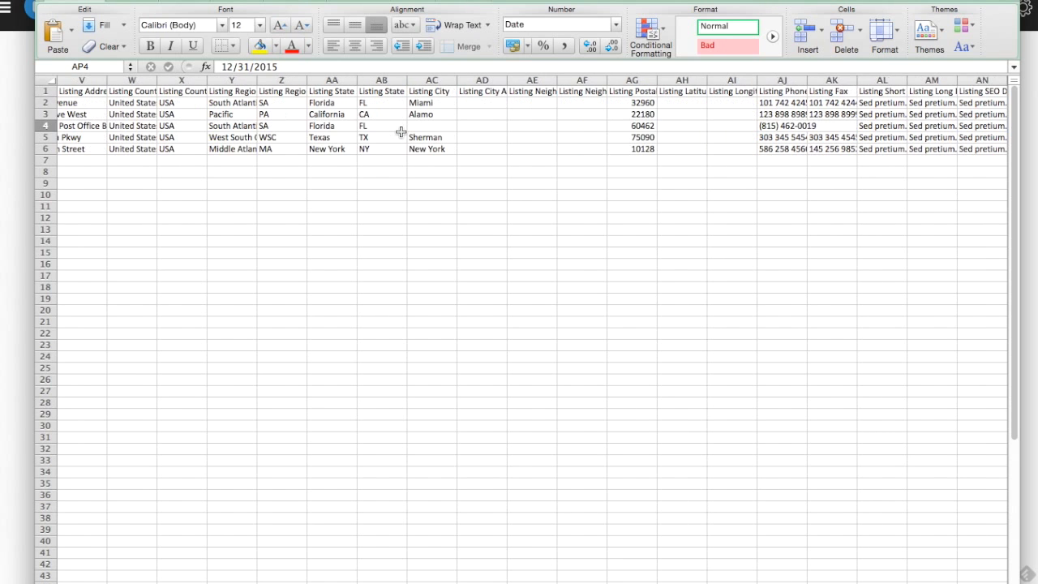
pyautogui.hscroll(-7, 401, 132)
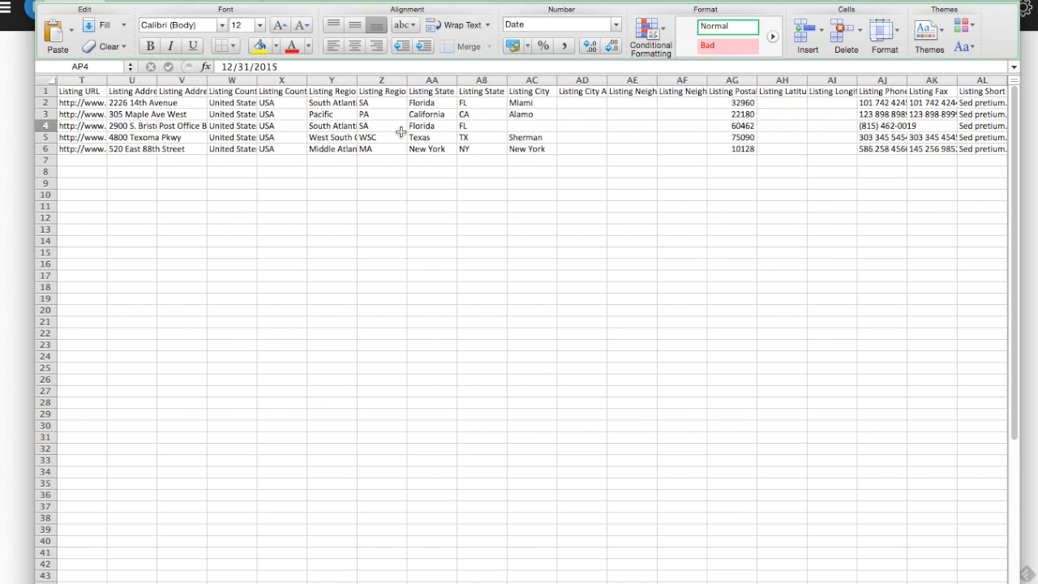
pyautogui.click(459, 136)
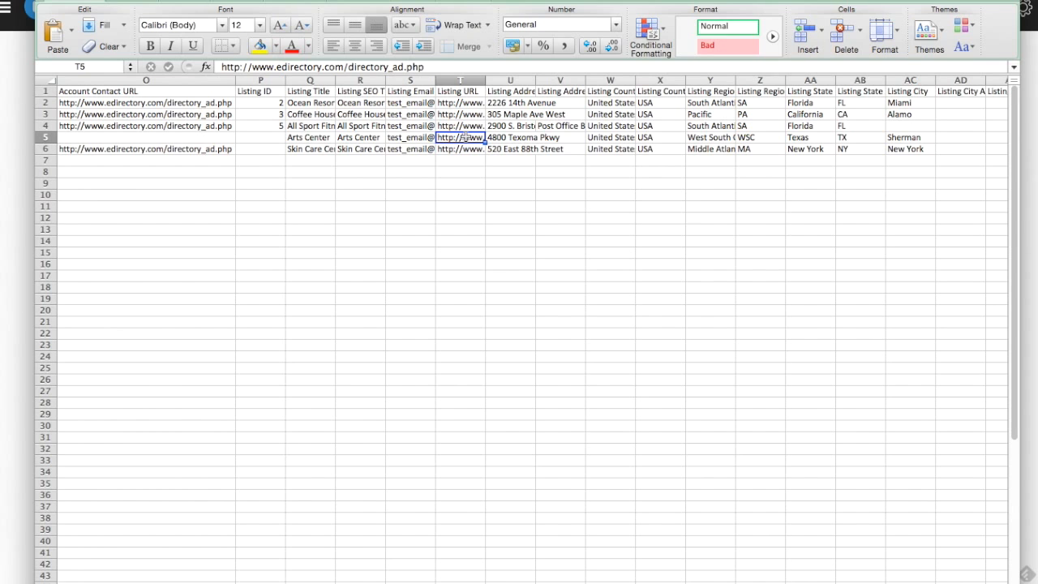
# Step: Fit the Listing Email column's width to its contents and check the listings' e-mail fields
pyautogui.click(411, 137)
pyautogui.moveTo(434, 81); pyautogui.dragTo(434, 81)
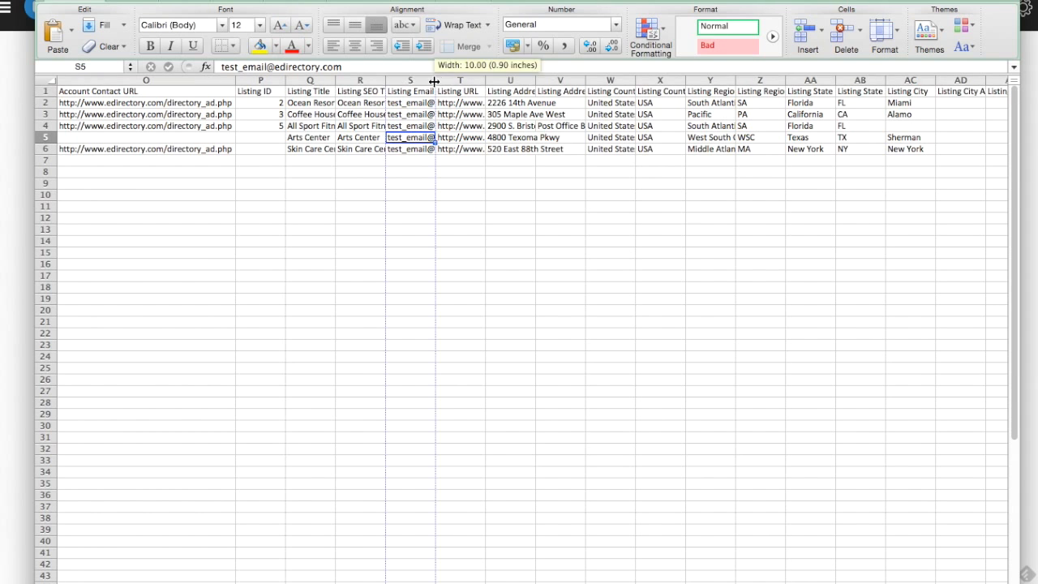
pyautogui.doubleClick(434, 81)
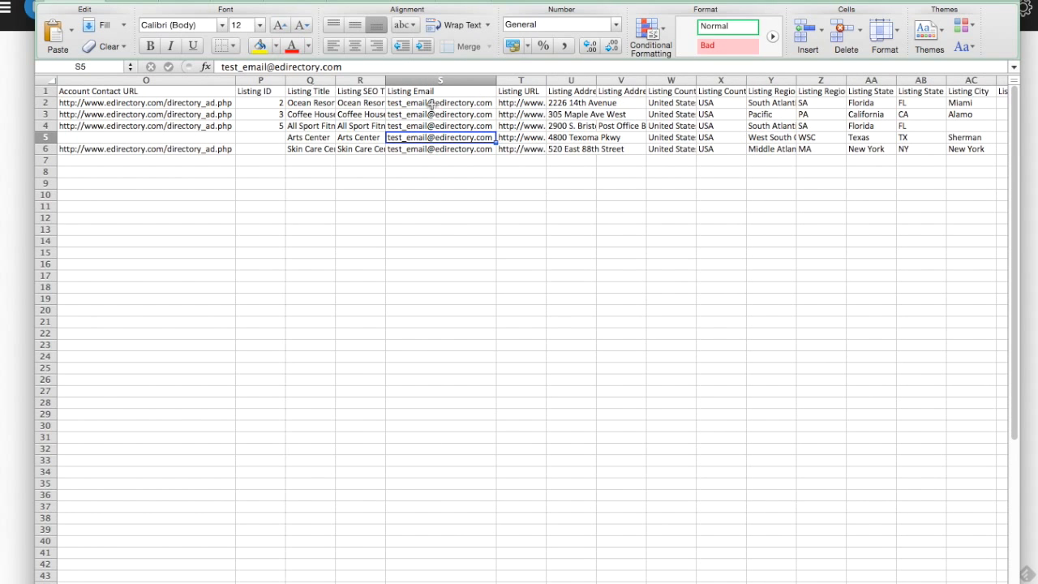
pyautogui.click(431, 104)
pyautogui.click(434, 127)
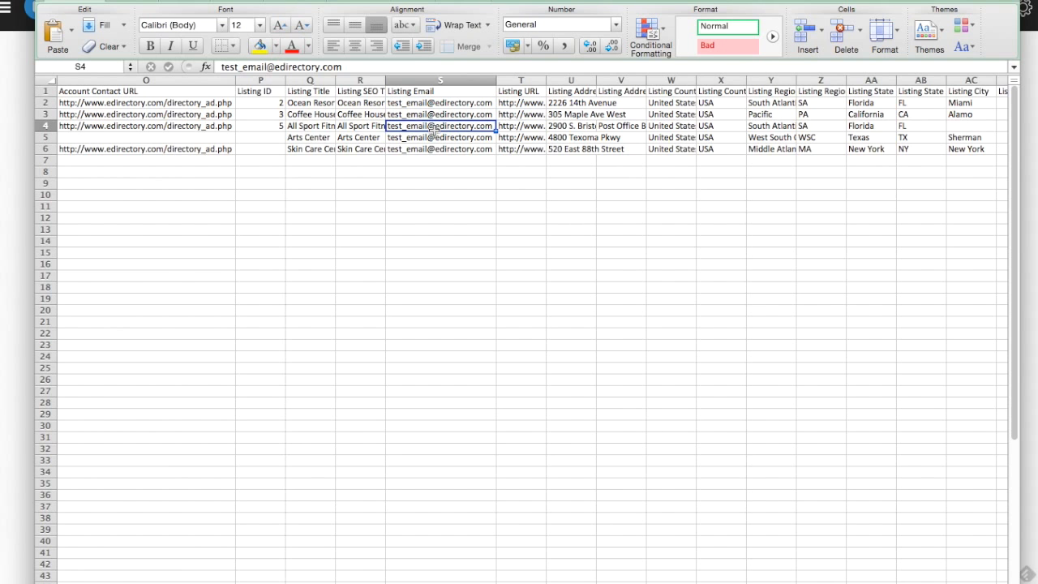
# Step: Examine the account columns from Account Username through Account Contact Email in the spreadsheet
pyautogui.hscroll(-10, 434, 132)
pyautogui.click(146, 104)
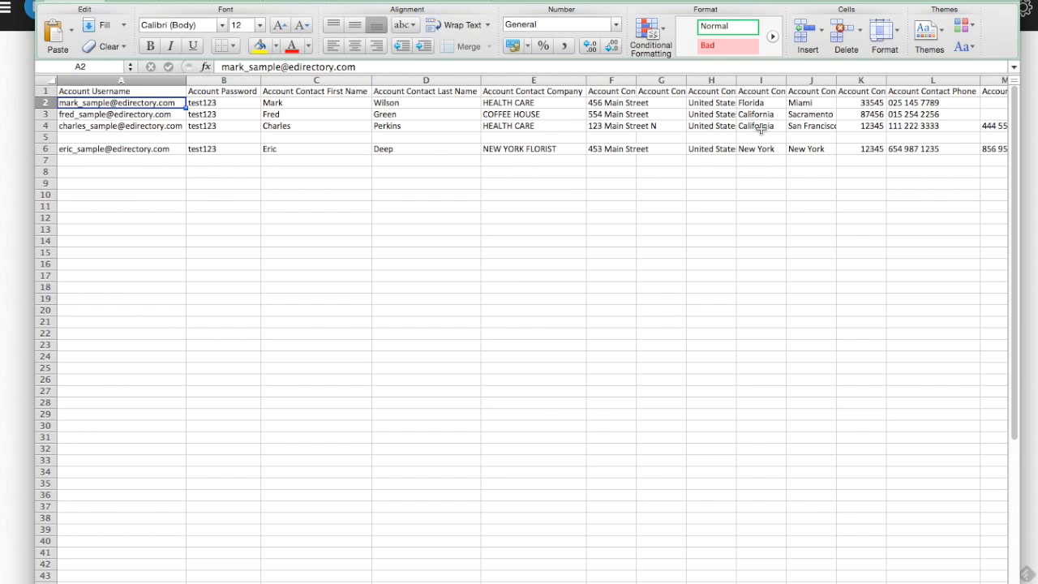
pyautogui.hscroll(3, 678, 128)
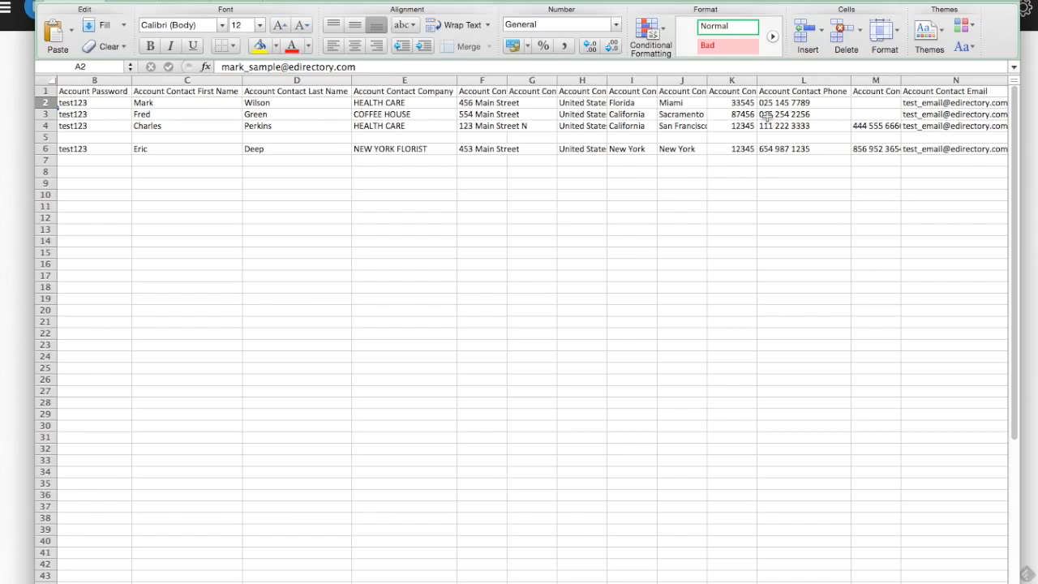
# Step: Switch back to the listings preview in the browser and import the previewed file
pyautogui.click(1032, 121)
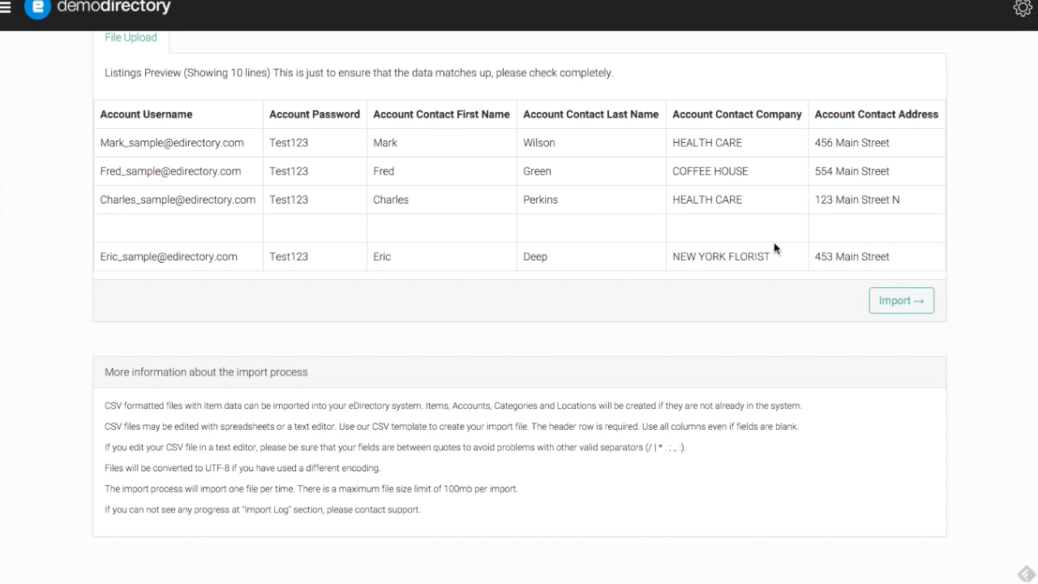
pyautogui.scroll(1, 774, 242)
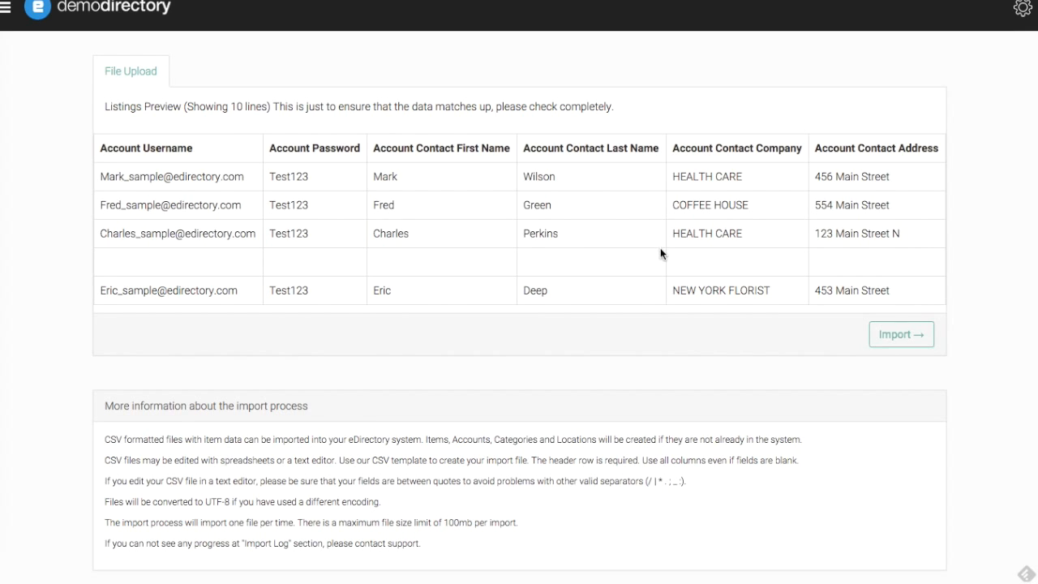
pyautogui.click(901, 335)
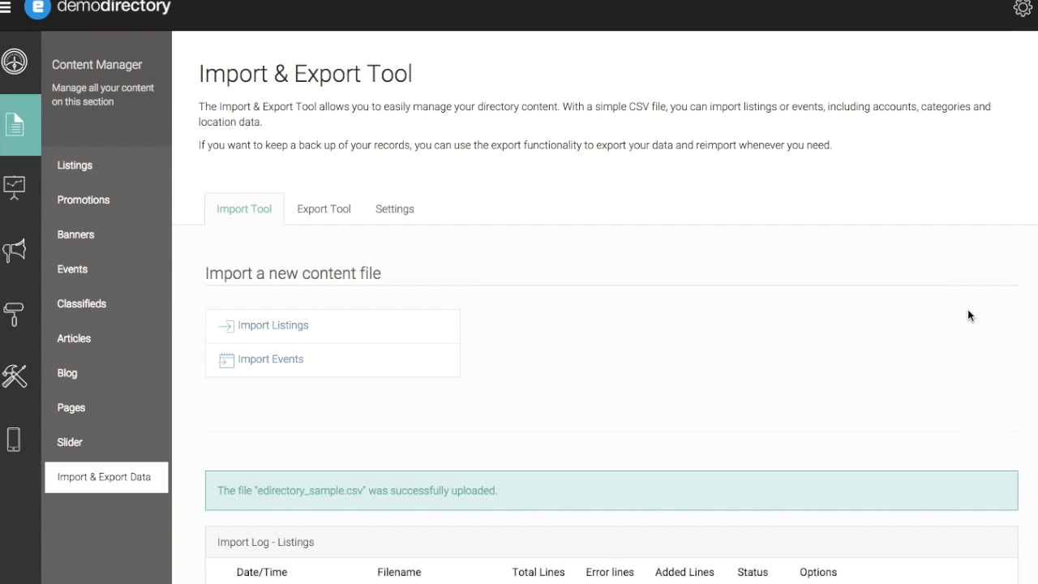
# Step: Check the listings import log for the status and added lines of the edirectory_sample.csv import
pyautogui.scroll(-3, 642, 302)
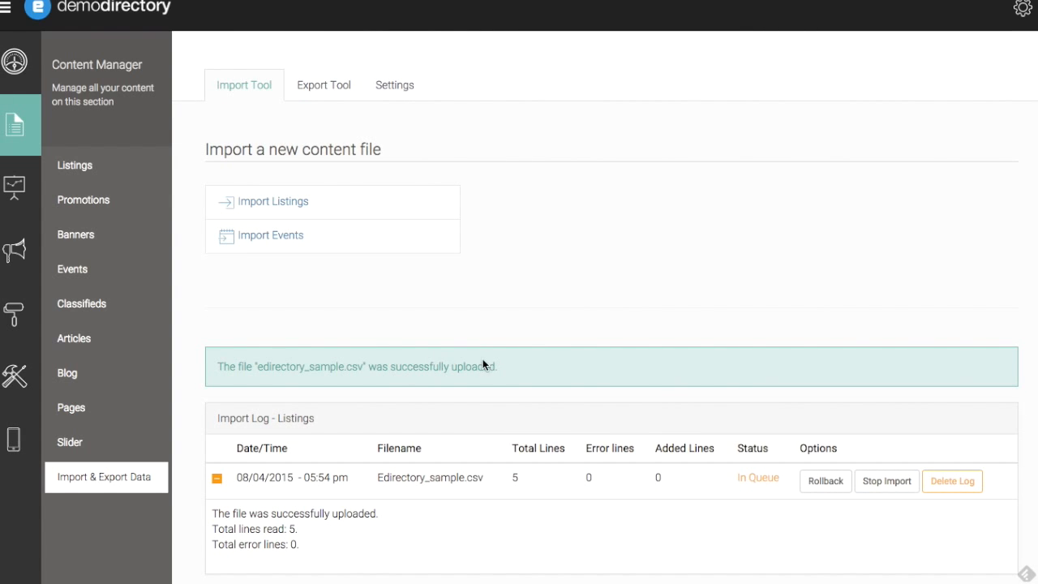
pyautogui.scroll(-1, 485, 365)
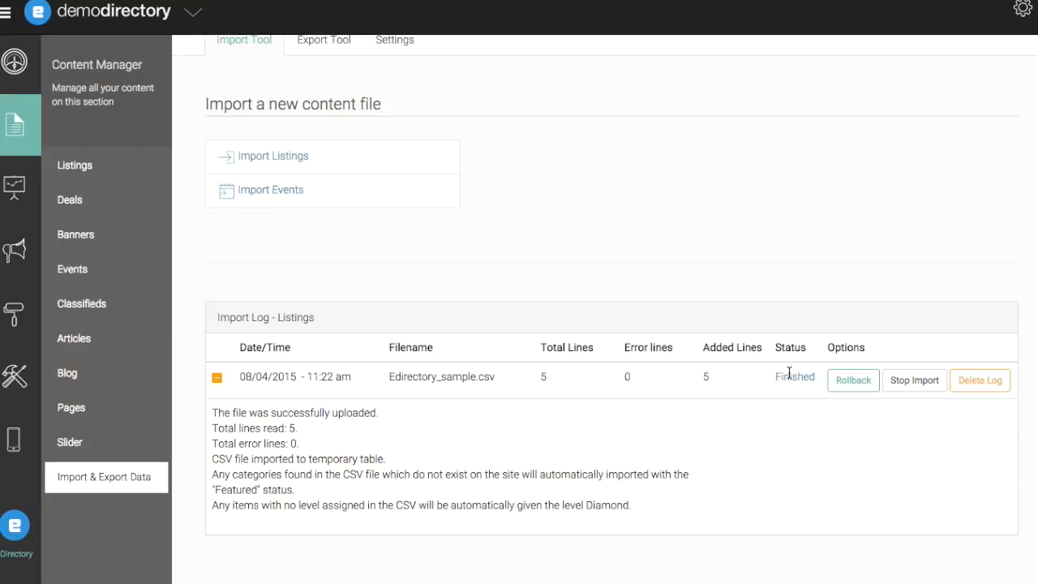
pyautogui.click(704, 377)
pyautogui.click(717, 377)
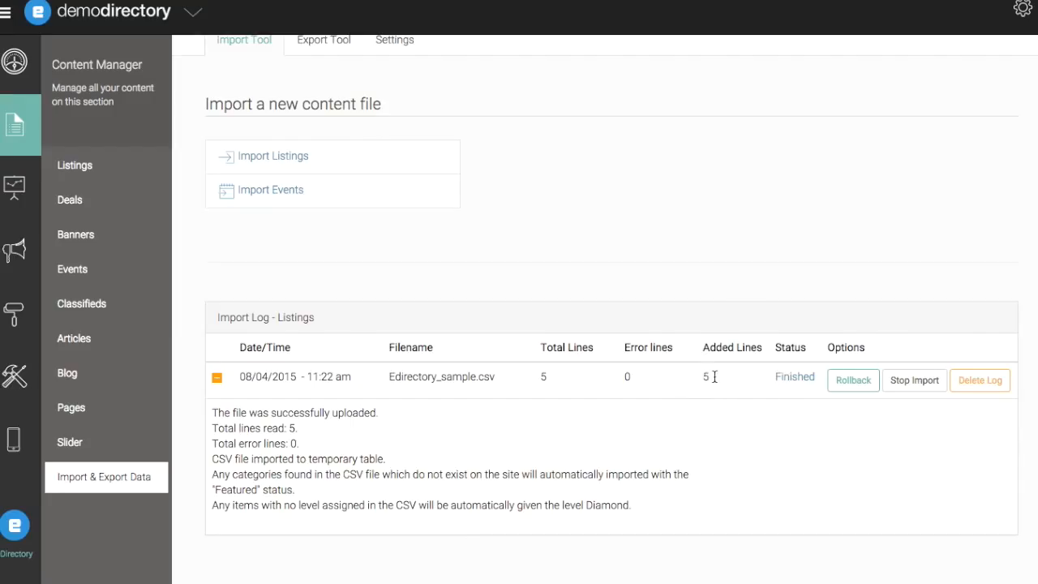